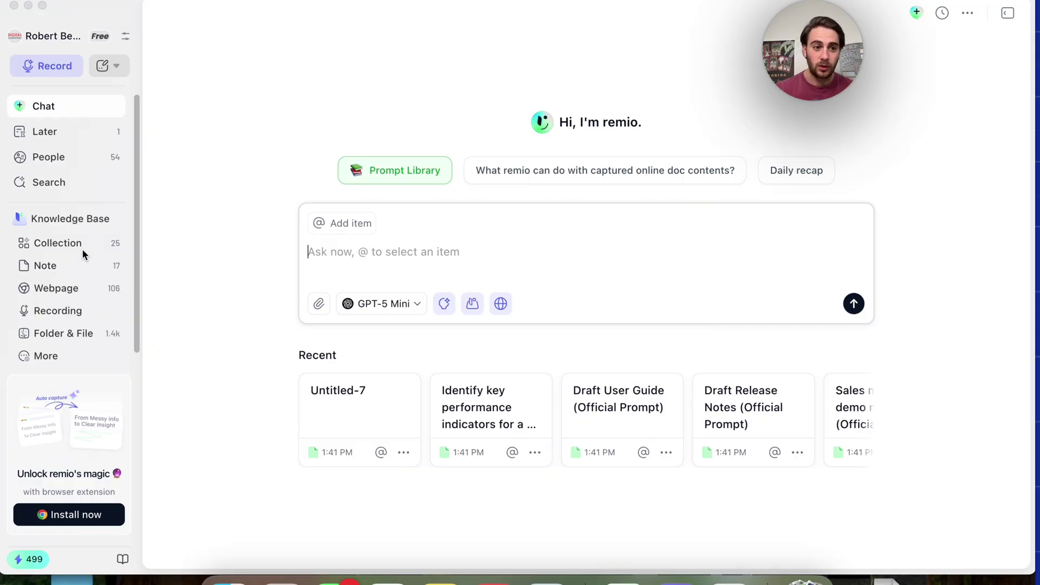
Browse remio's connectable sources, from Local Files and Webpage through Slack, YouTube, Google Docs, WeChat and Markdown
{"action": "left_click", "coordinate": [44, 355]}
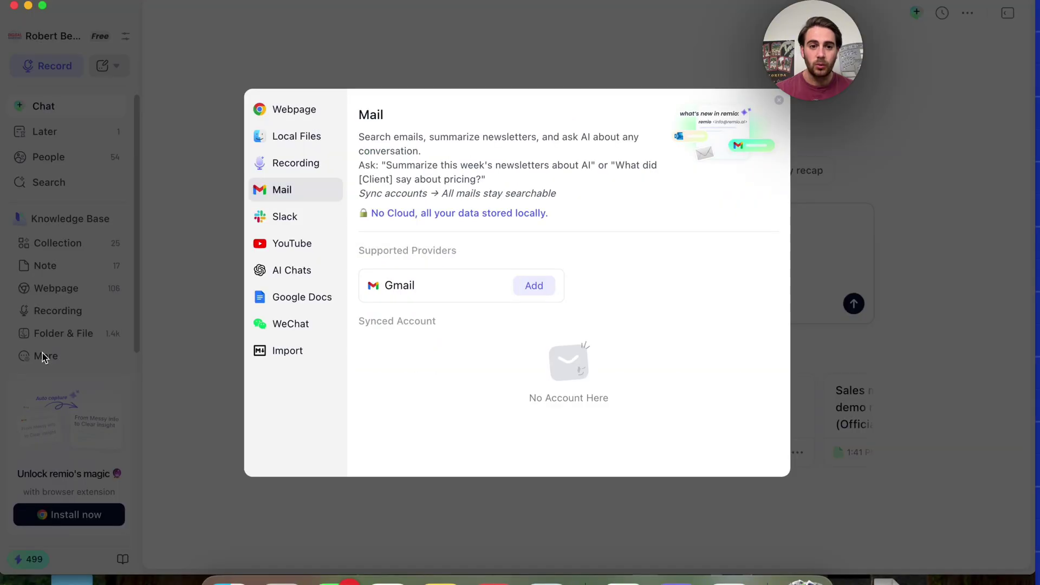
{"action": "left_click", "coordinate": [277, 137]}
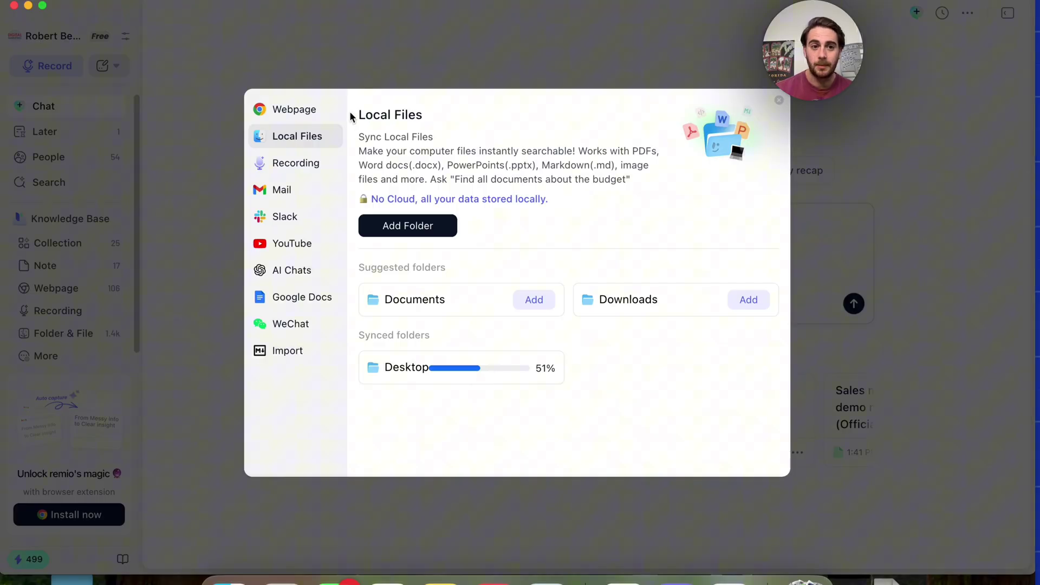
{"action": "left_click", "coordinate": [317, 117]}
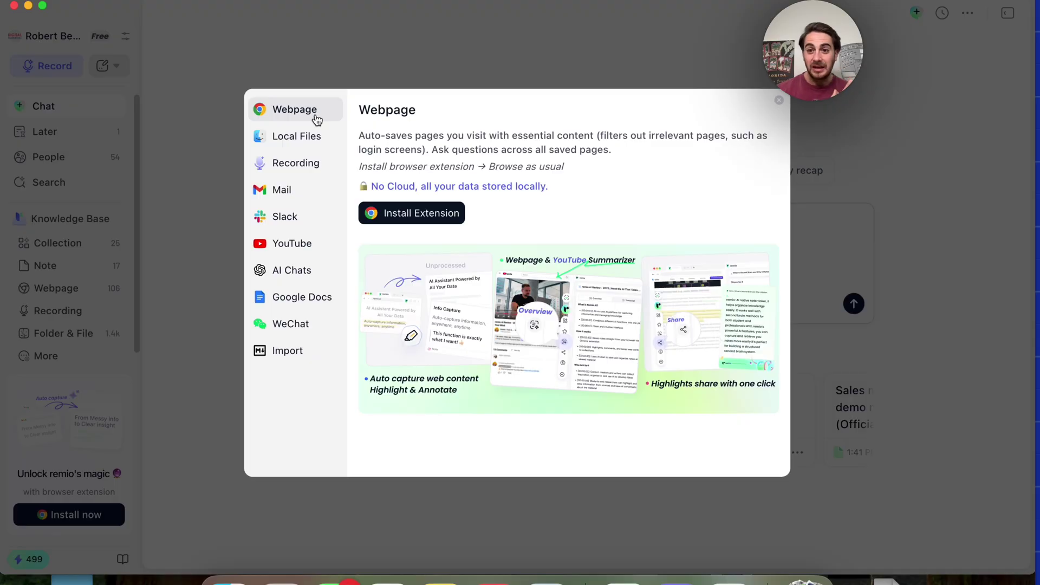
{"action": "left_click", "coordinate": [305, 166]}
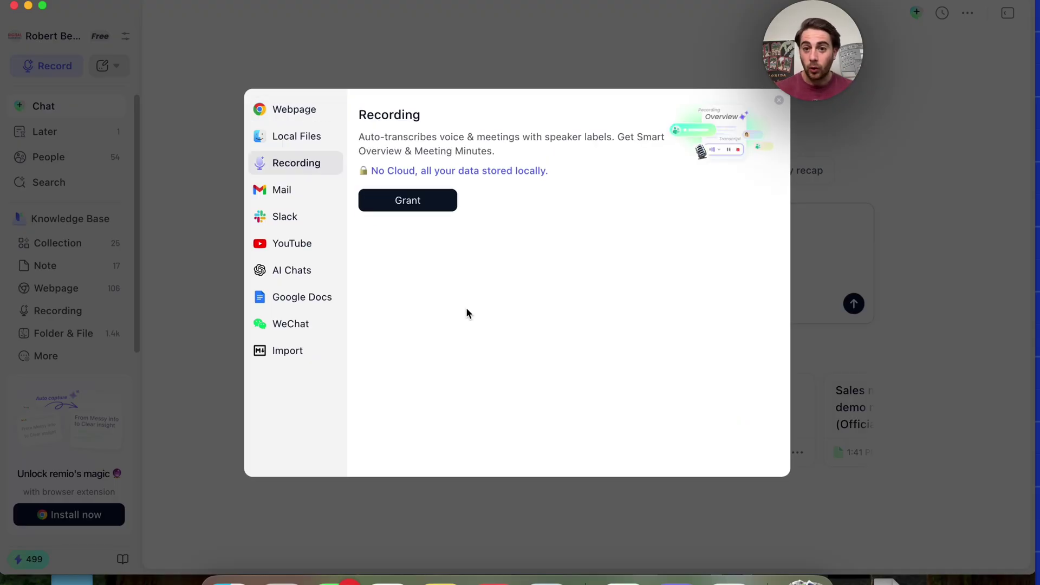
{"action": "left_click", "coordinate": [301, 200]}
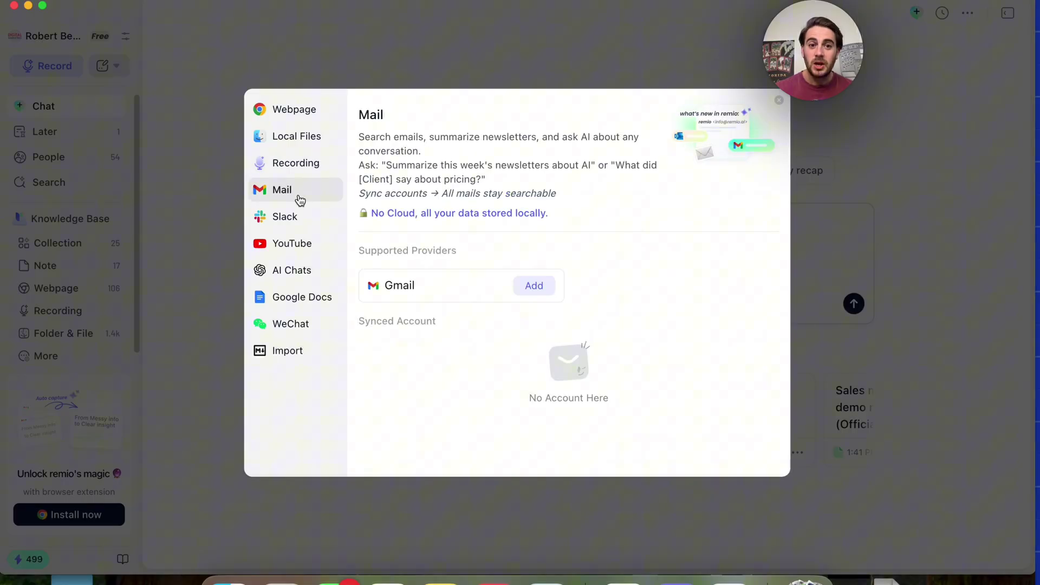
{"action": "left_click", "coordinate": [287, 217]}
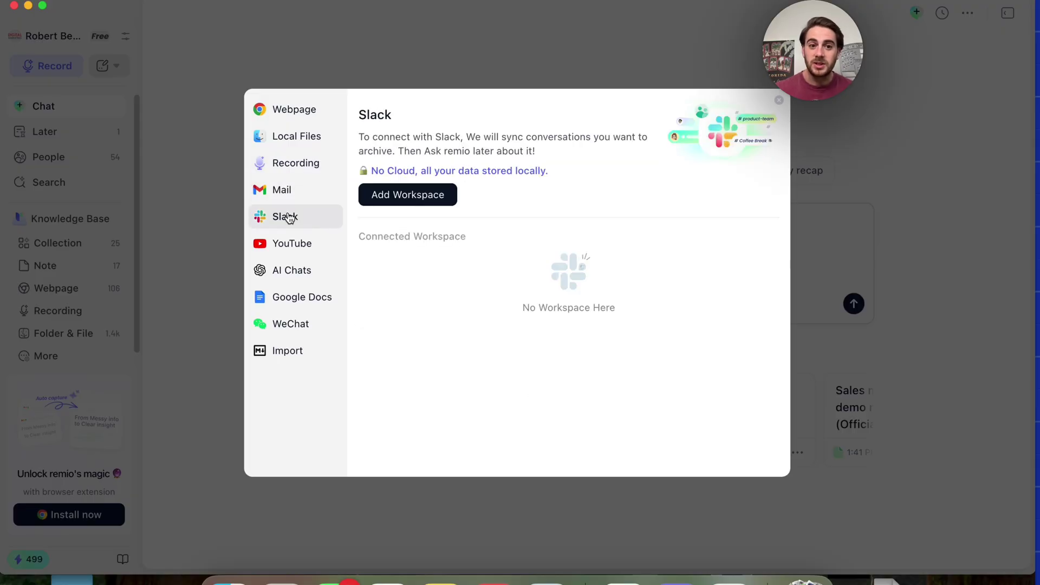
{"action": "left_click", "coordinate": [287, 244]}
{"action": "left_click", "coordinate": [290, 267]}
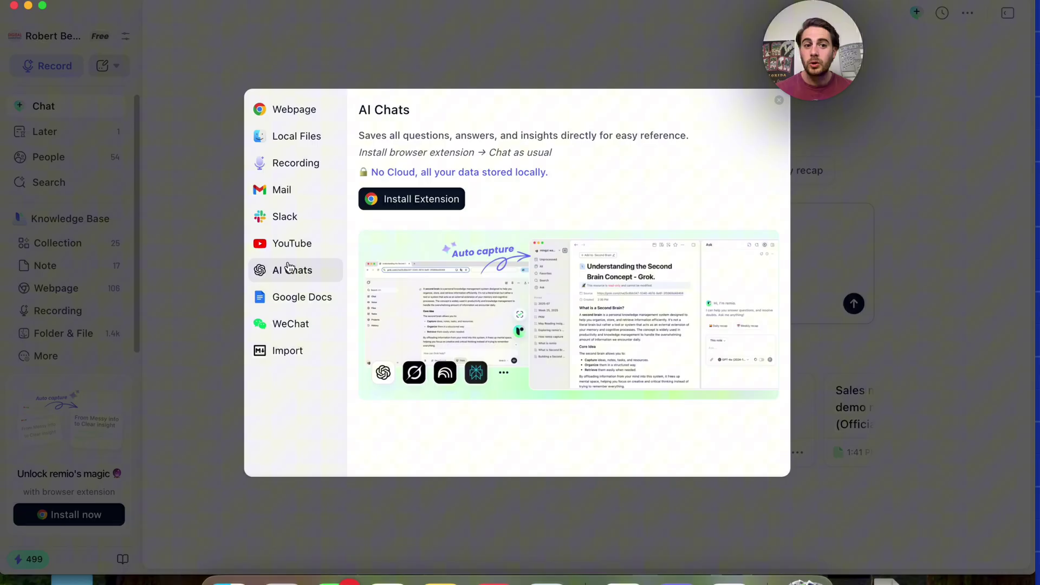
{"action": "left_click", "coordinate": [296, 296]}
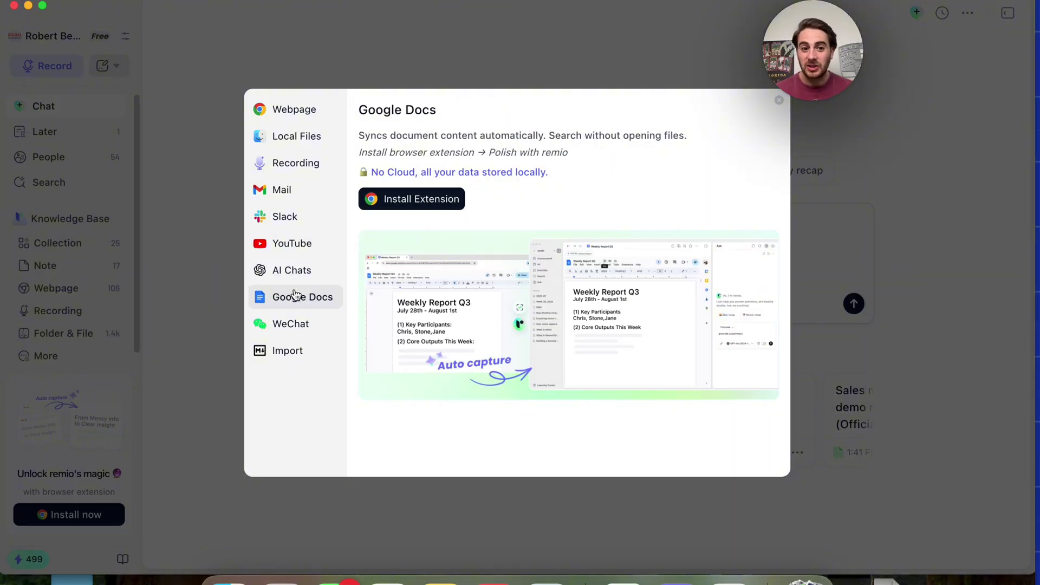
{"action": "left_click", "coordinate": [291, 321]}
{"action": "left_click", "coordinate": [288, 352]}
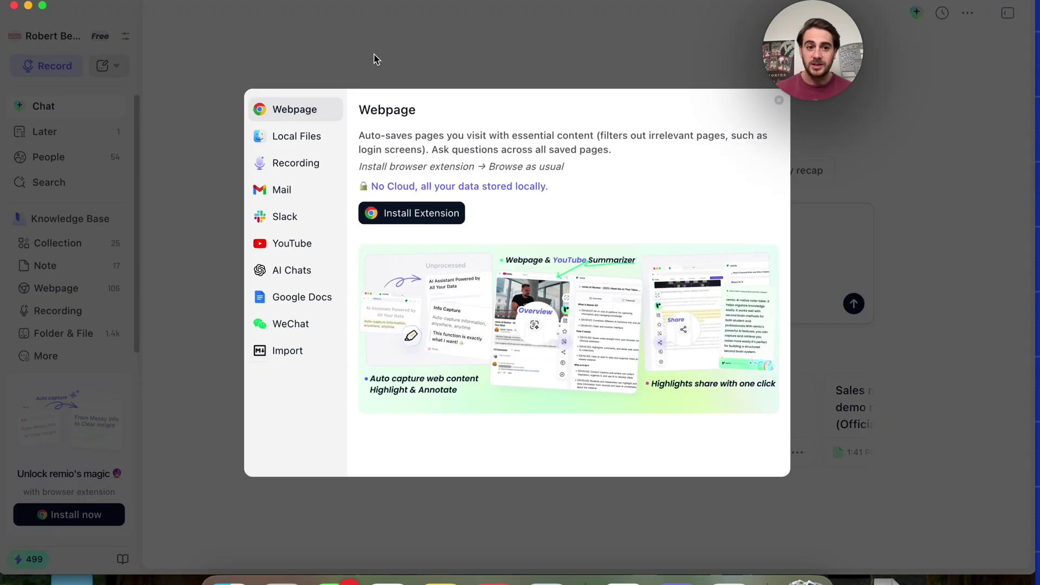
{"action": "left_click", "coordinate": [374, 54]}
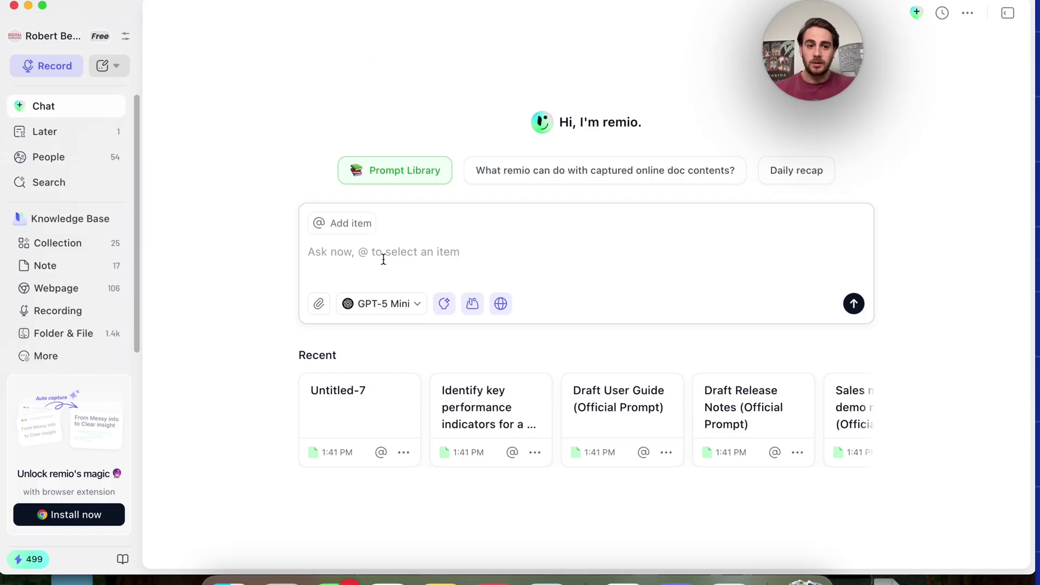
Attach the resume PDF and ask for 5-10 interview questions for a financial analyst job
{"action": "type", "text": "@resume"}
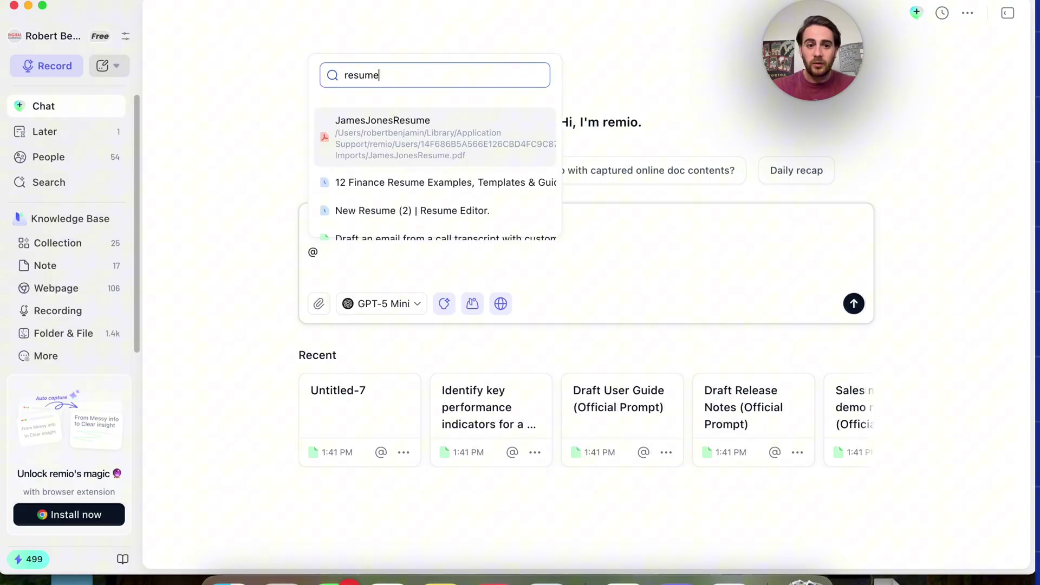
{"action": "left_click", "coordinate": [408, 150]}
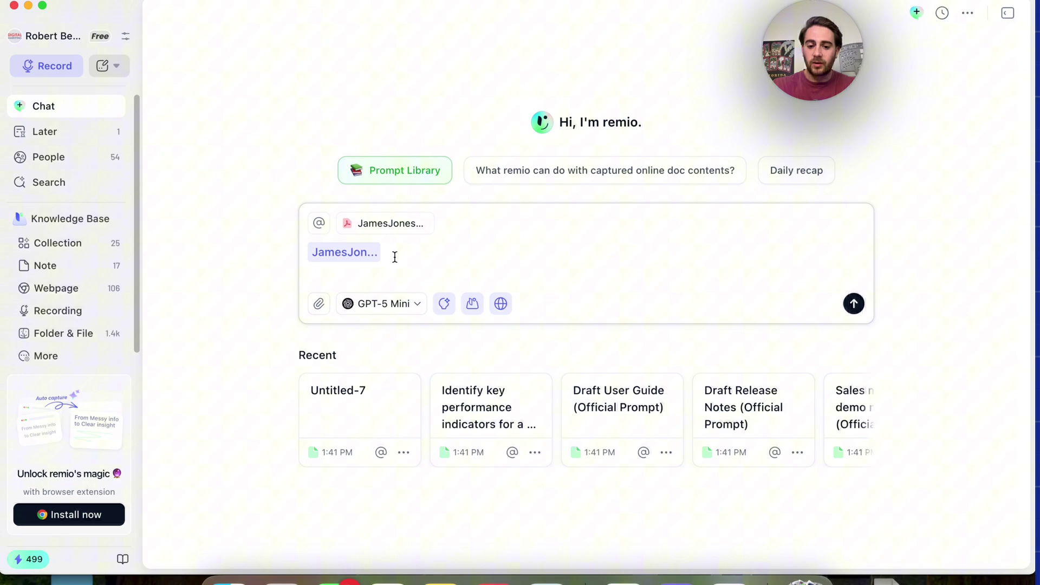
{"action": "type", "text": "I am"}
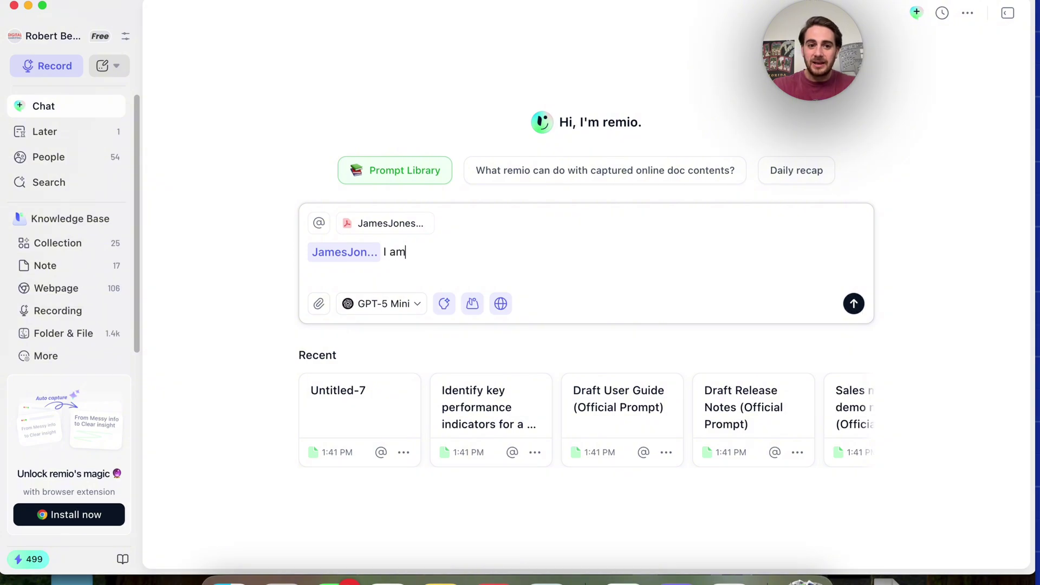
{"action": "type", "text": " interviewing this "}
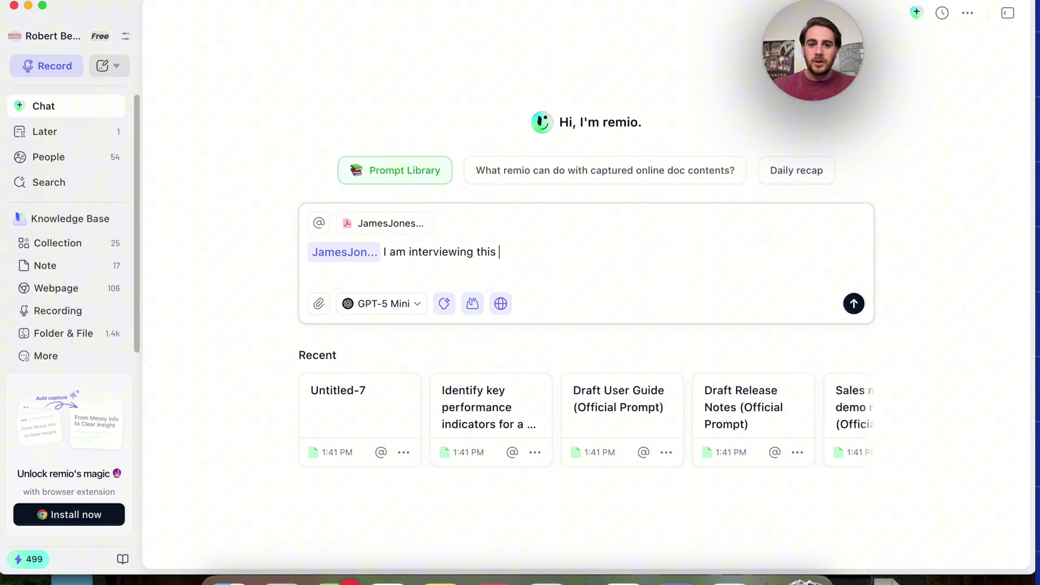
{"action": "type", "text": "person for a finance"}
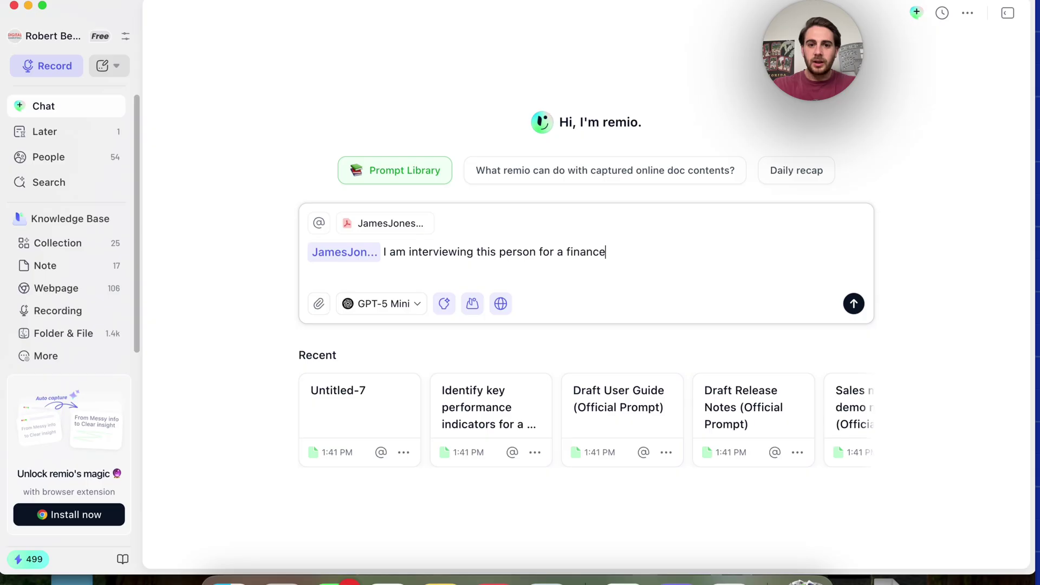
{"action": "key", "text": "BackSpace"}
{"action": "key", "text": "BackSpace"}
{"action": "type", "text": "cial an"}
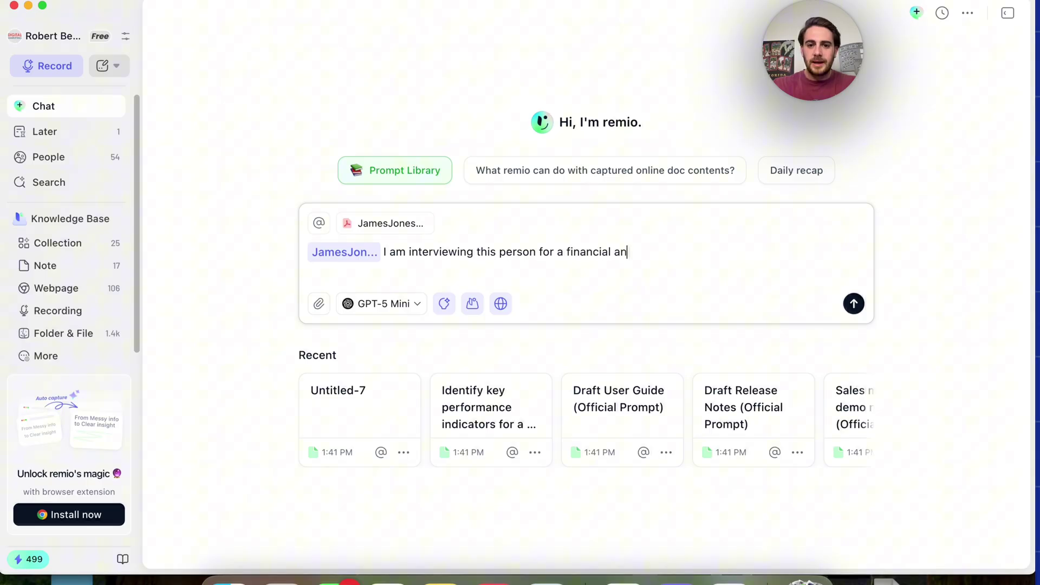
{"action": "type", "text": "alyst job - please"}
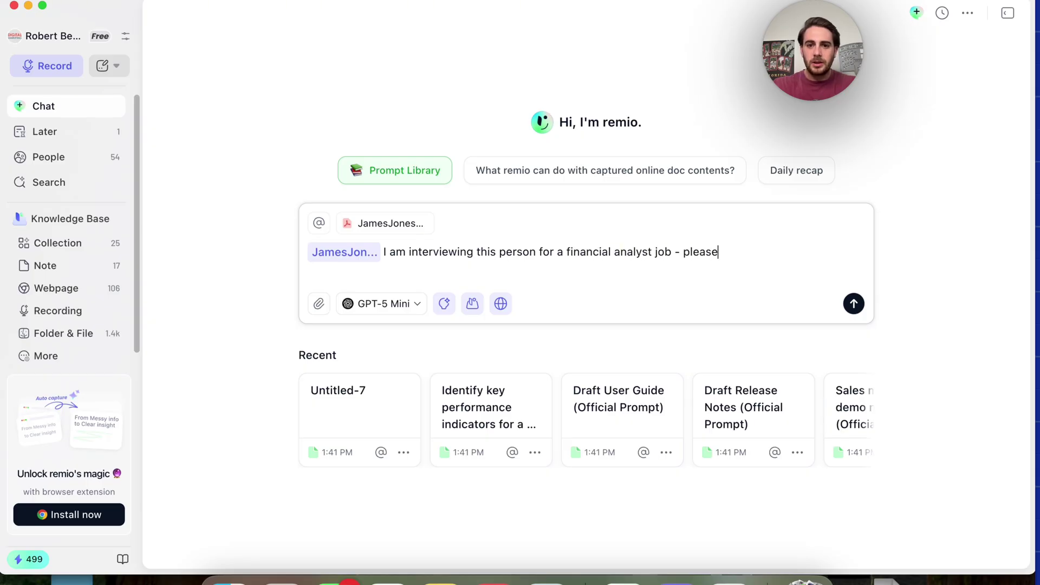
{"action": "type", "text": " give me 5-10 questio"}
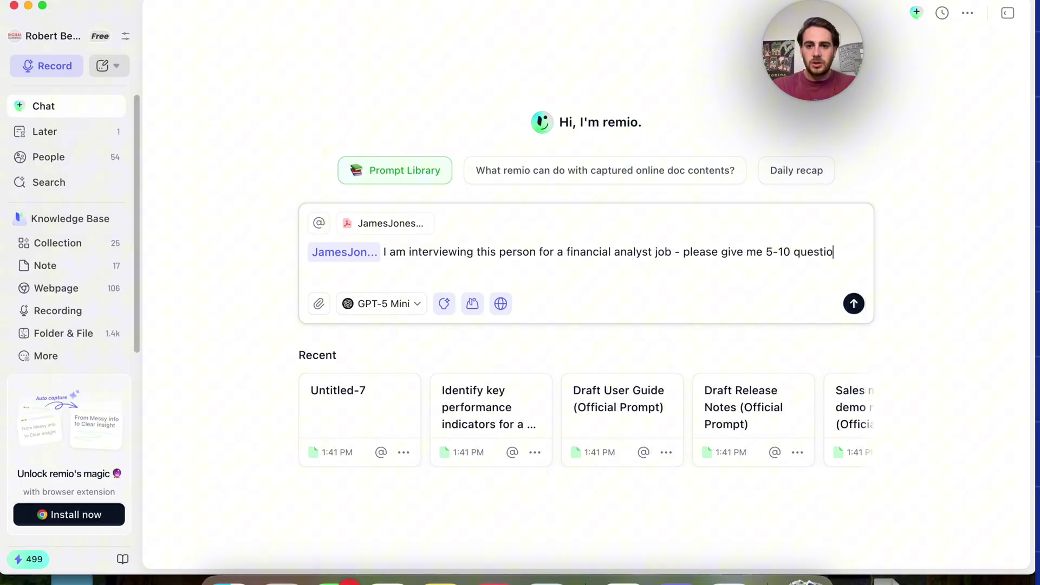
{"action": "type", "text": "ns to ask him"}
{"action": "key", "text": "Return"}
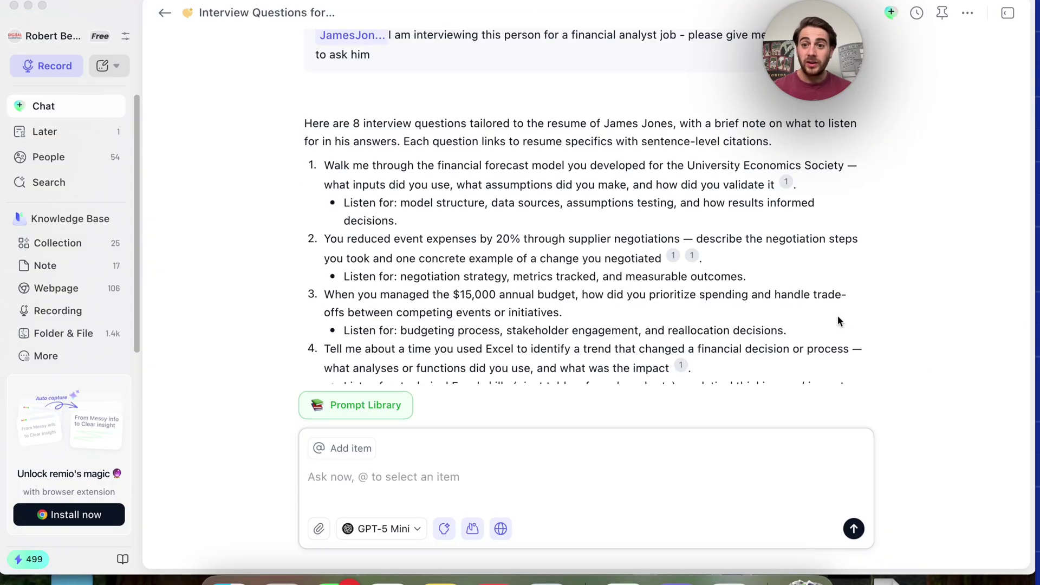
Select interview questions 1-3 and preview the resume source cited in question 2
{"action": "scroll", "coordinate": [491, 218], "scroll_direction": "down", "scroll_amount": 1}
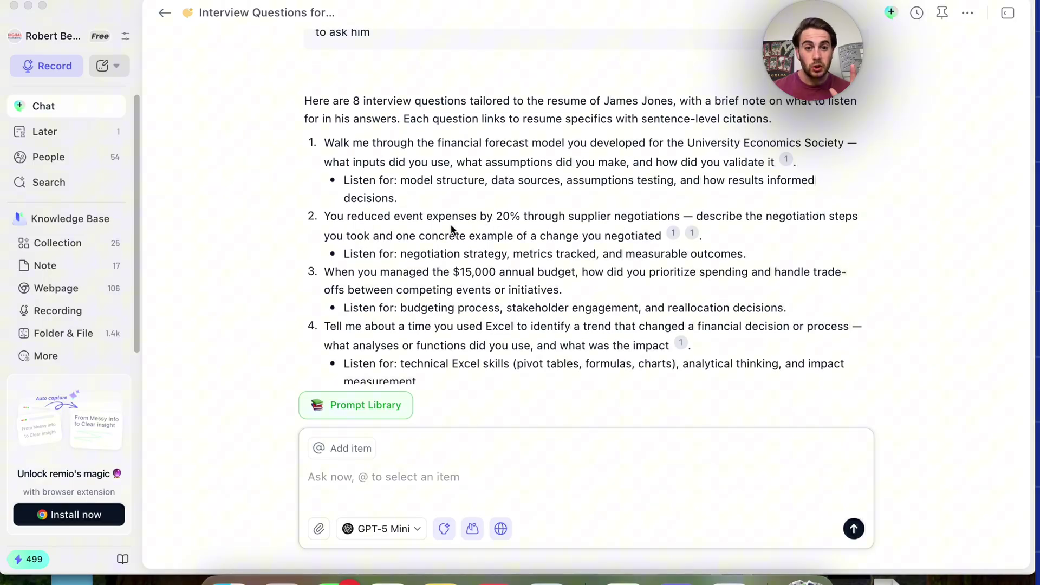
{"action": "triple_click", "coordinate": [435, 295]}
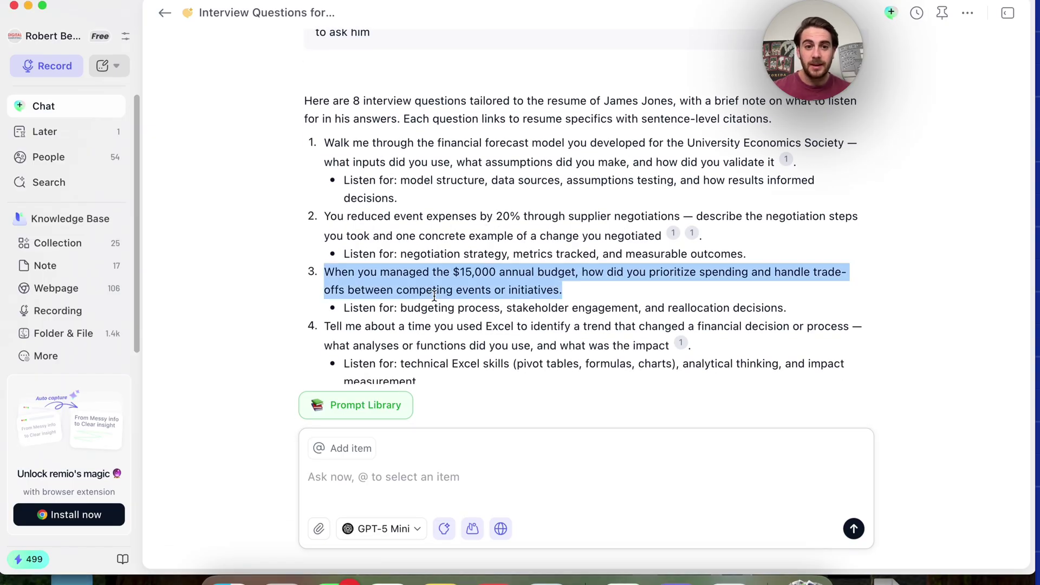
{"action": "triple_click", "coordinate": [449, 163]}
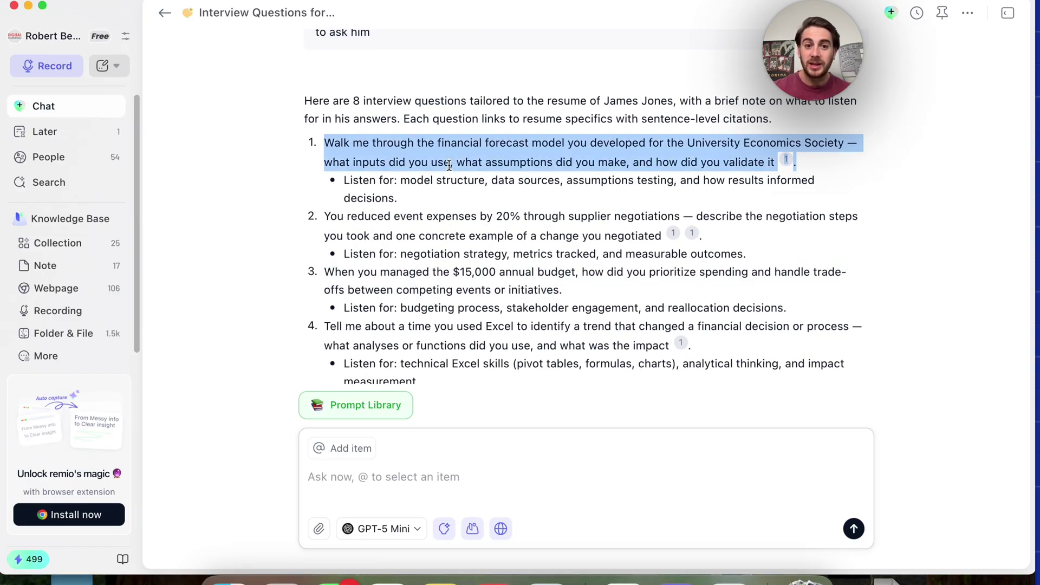
{"action": "triple_click", "coordinate": [448, 233]}
{"action": "left_click", "coordinate": [638, 231]}
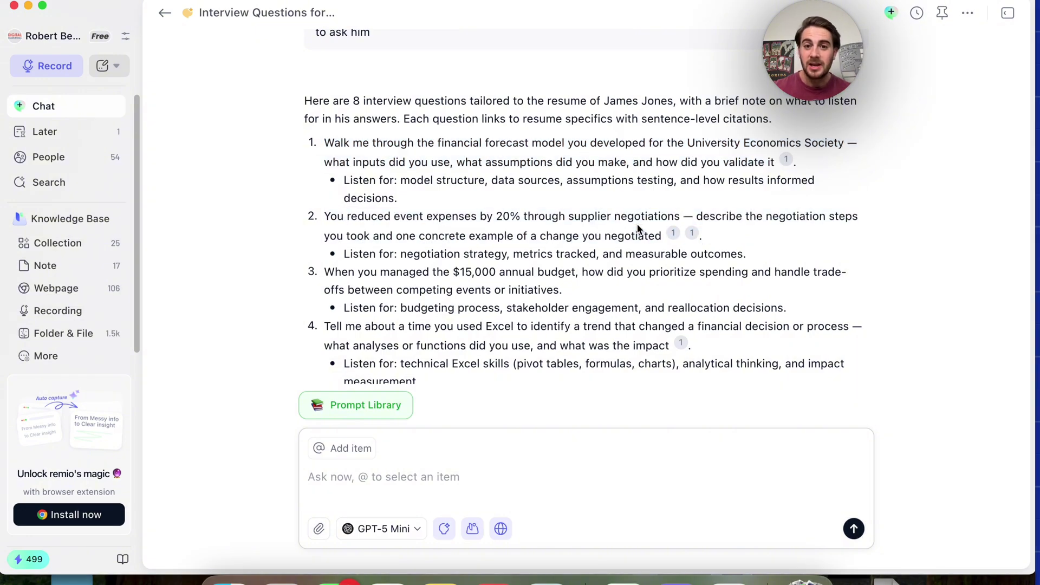
{"action": "mouse_move", "coordinate": [666, 239]}
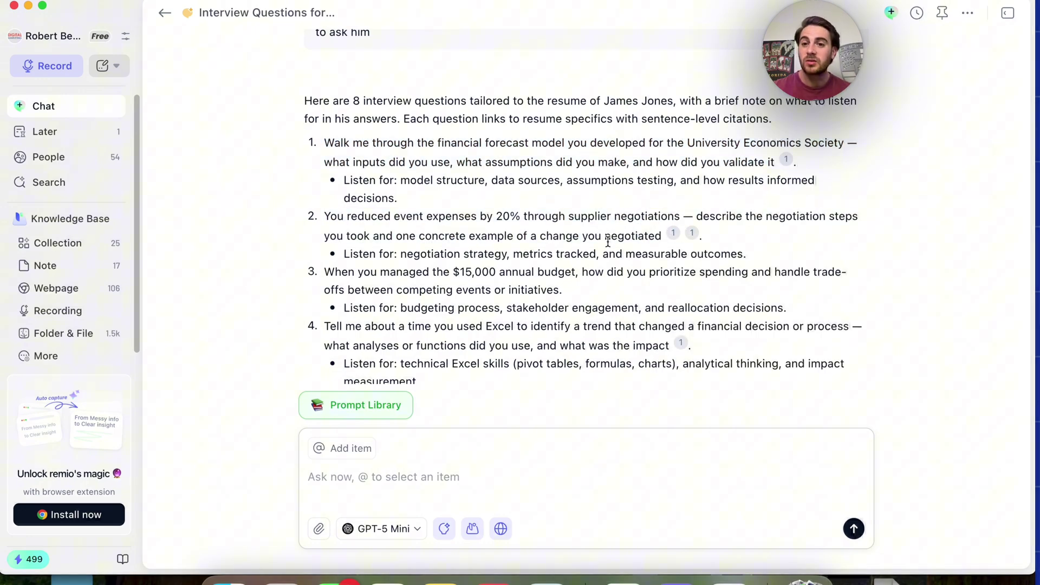
Show the Prompt Library, listing official prompts such as Draft User Guide and Draft Release Notes
{"action": "scroll", "coordinate": [607, 242], "scroll_direction": "down", "scroll_amount": 5}
{"action": "scroll", "coordinate": [607, 243], "scroll_direction": "down", "scroll_amount": 10}
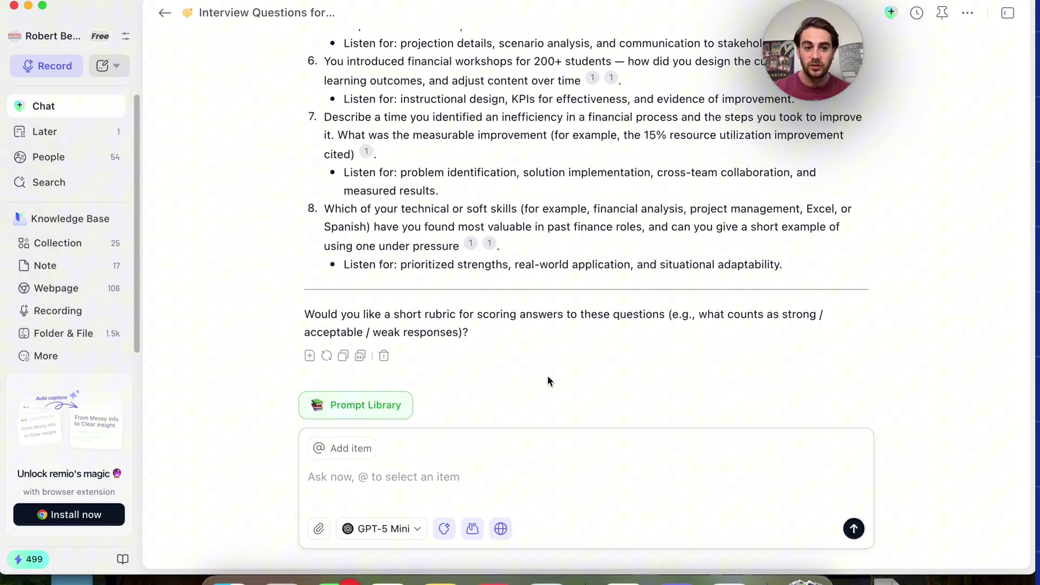
{"action": "left_click", "coordinate": [355, 415]}
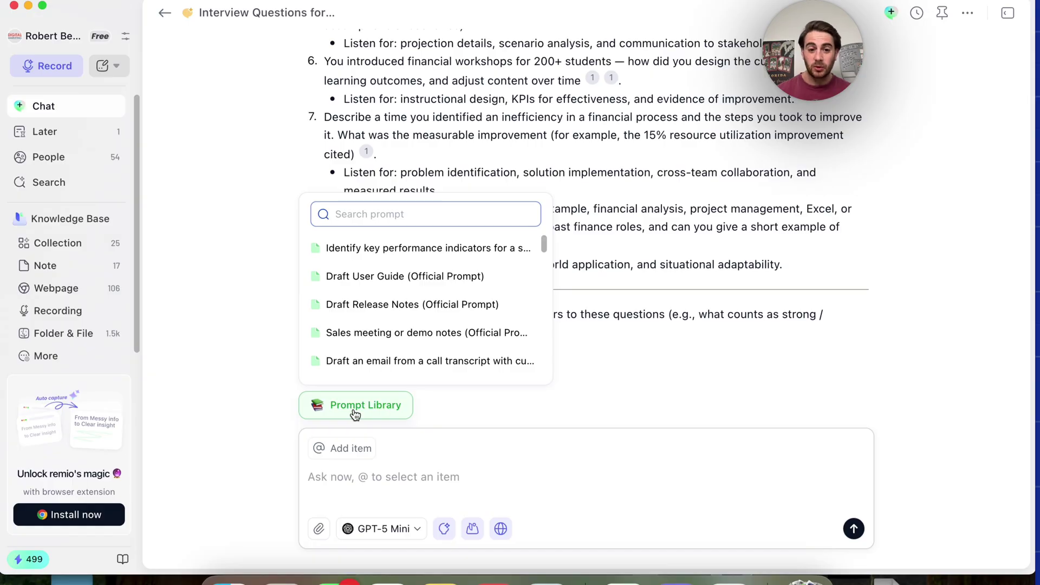
Dismiss the prompt list, glance at the @ item list, then view the available integrations
{"action": "left_click", "coordinate": [456, 519]}
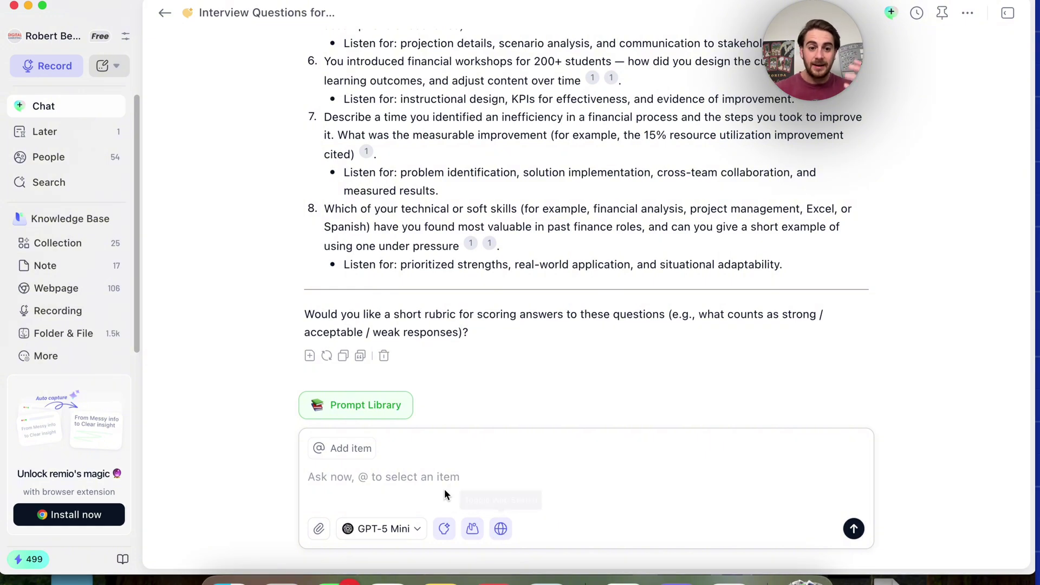
{"action": "type", "text": "@"}
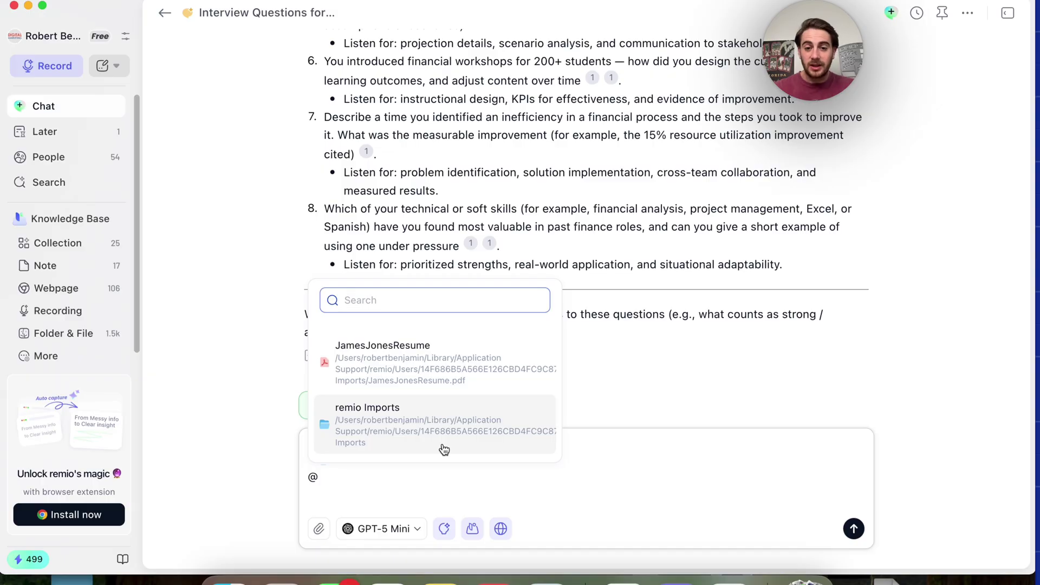
{"action": "left_click", "coordinate": [260, 341]}
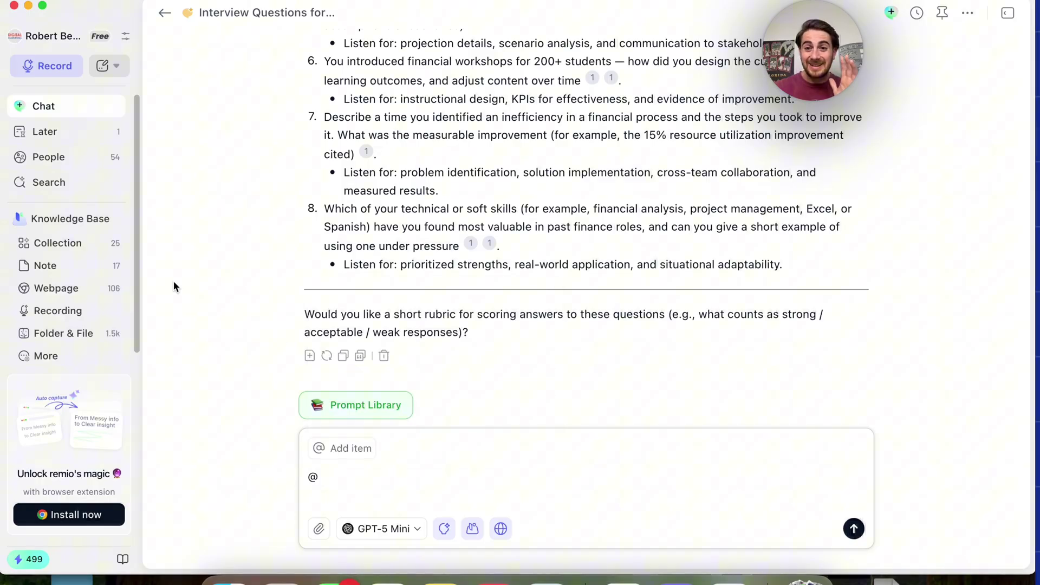
{"action": "left_click", "coordinate": [42, 358]}
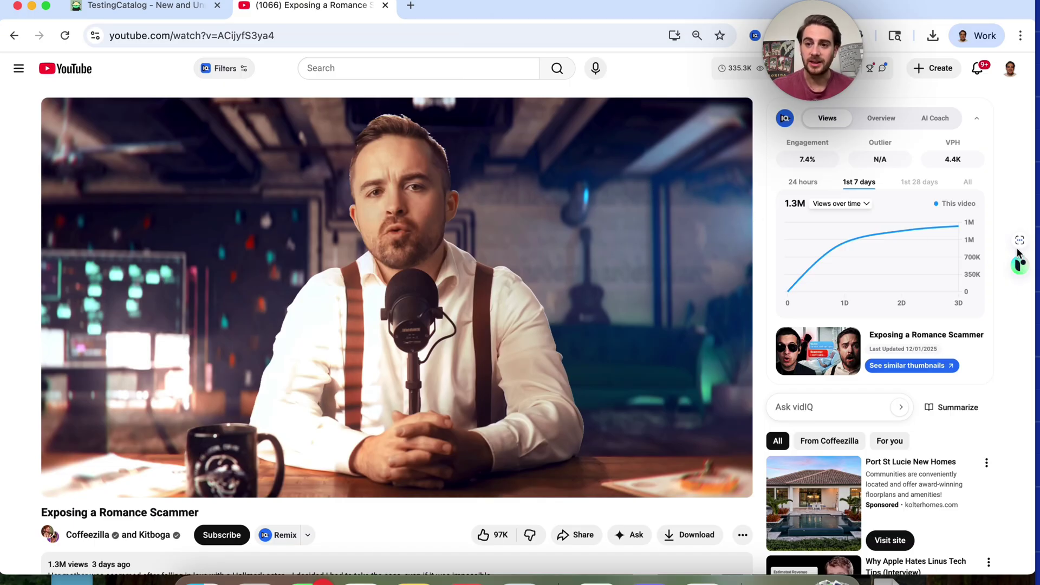
{"action": "mouse_move", "coordinate": [1021, 247]}
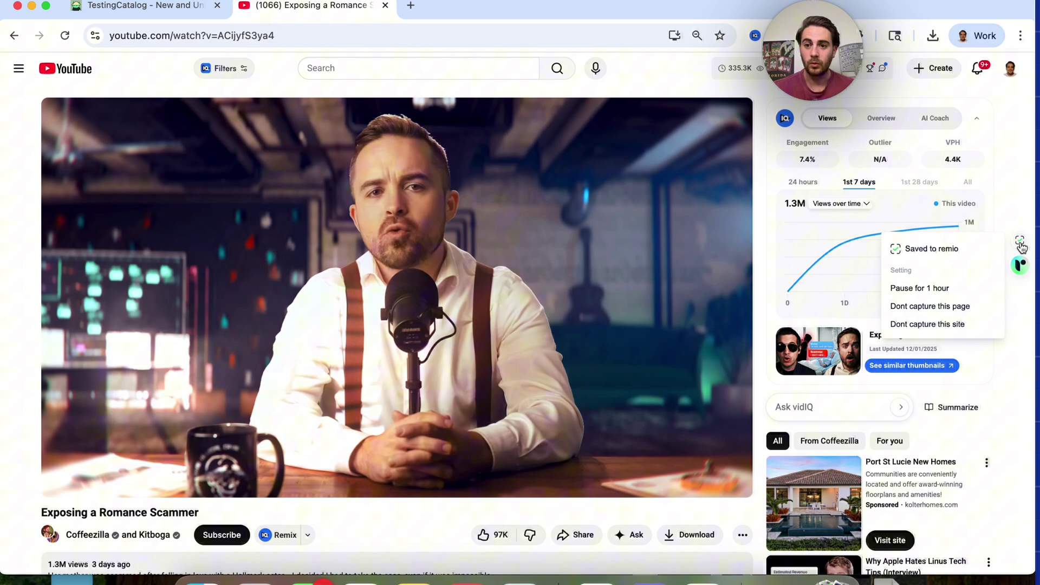
{"action": "mouse_move", "coordinate": [1022, 270]}
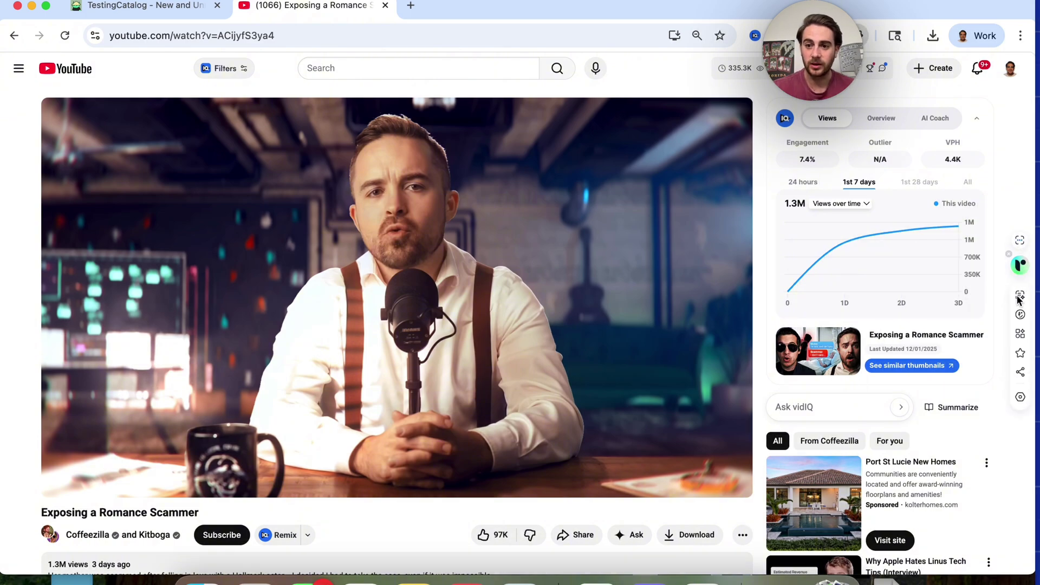
{"action": "left_click", "coordinate": [1019, 297]}
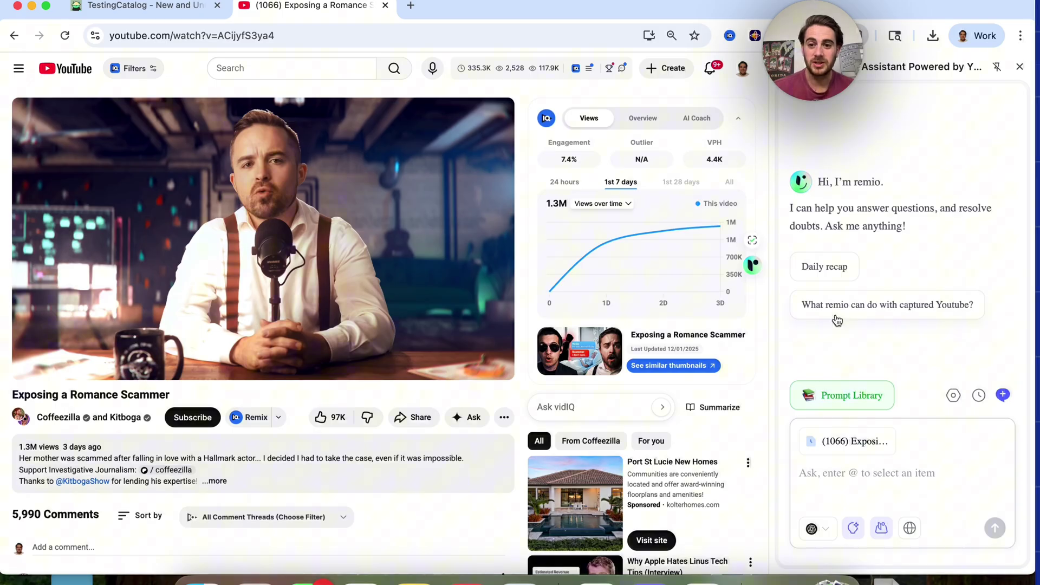
{"action": "left_click", "coordinate": [1019, 67]}
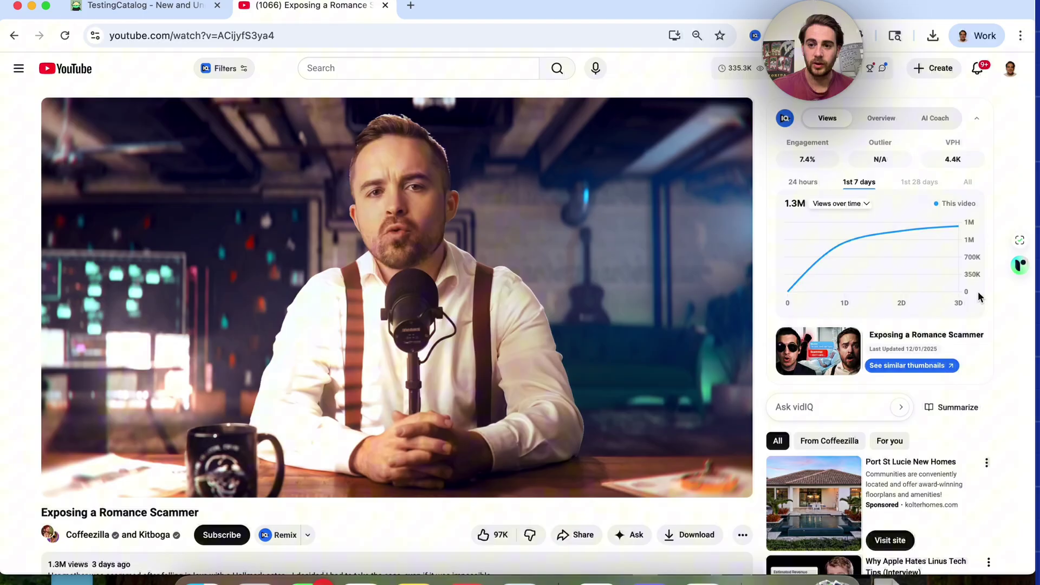
{"action": "mouse_move", "coordinate": [1019, 271]}
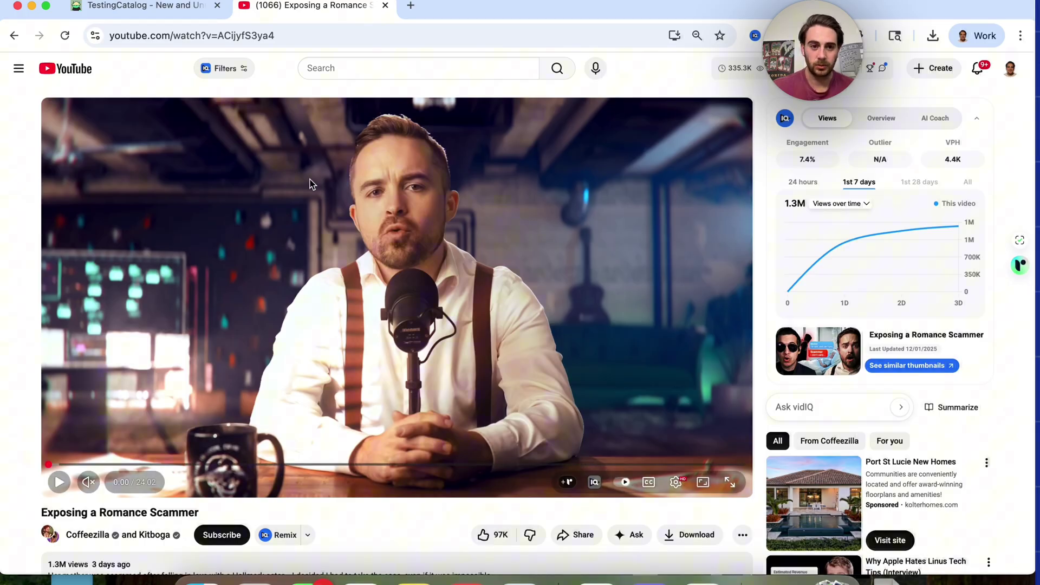
Go to the TestingCatalog tab and open the article on ChatGPT's app submission flow
{"action": "left_click", "coordinate": [162, 6]}
{"action": "scroll", "coordinate": [242, 367], "scroll_direction": "down", "scroll_amount": 5}
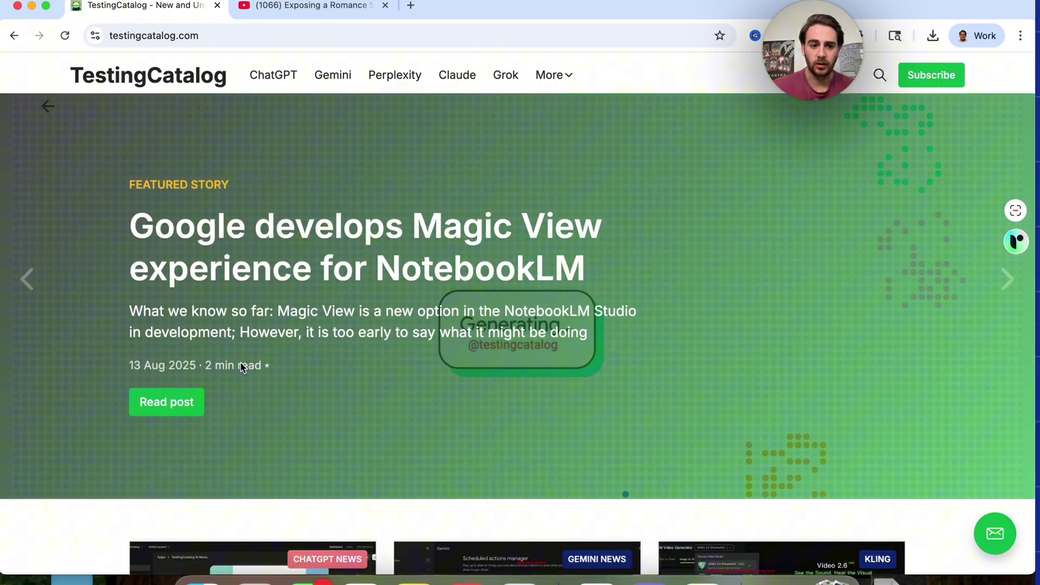
{"action": "scroll", "coordinate": [239, 404], "scroll_direction": "up", "scroll_amount": 2}
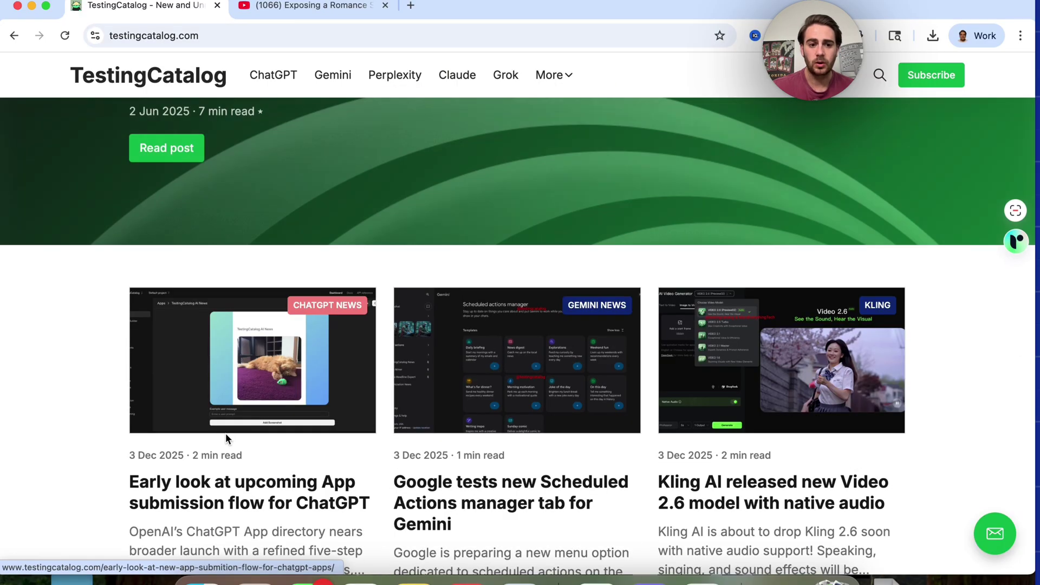
{"action": "scroll", "coordinate": [241, 484], "scroll_direction": "down", "scroll_amount": 1}
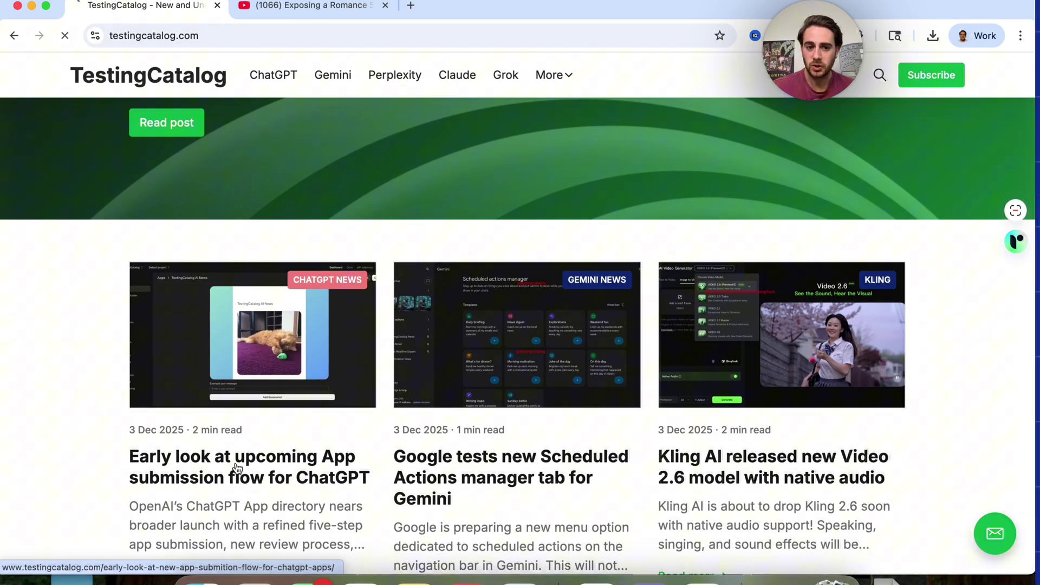
{"action": "left_click", "coordinate": [241, 477]}
{"action": "scroll", "coordinate": [317, 361], "scroll_direction": "down", "scroll_amount": 6}
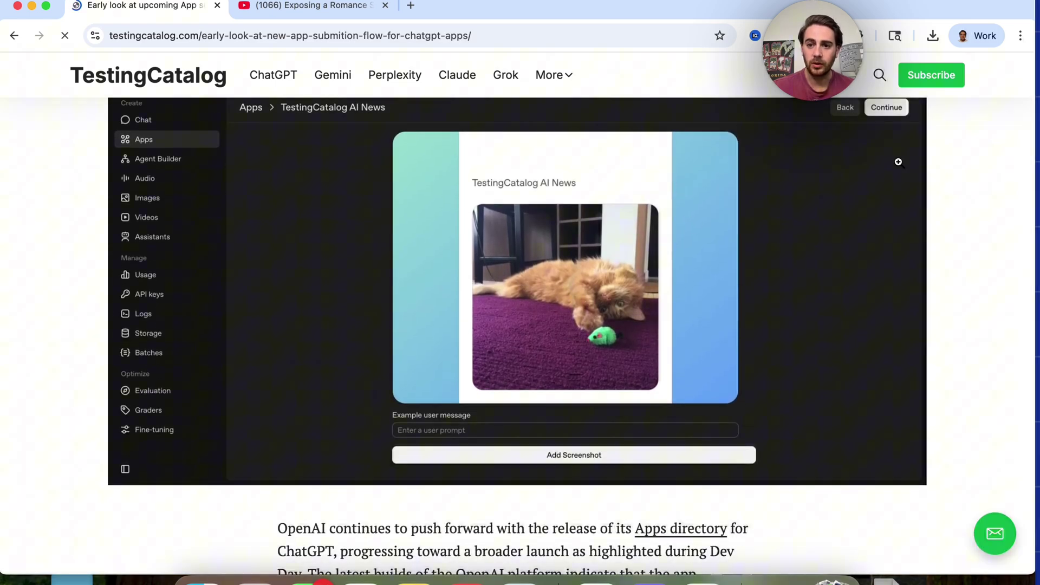
{"action": "scroll", "coordinate": [898, 162], "scroll_direction": "up", "scroll_amount": 6}
Ask the remio Assistant whether the article says when this will be released
{"action": "mouse_move", "coordinate": [1016, 320]}
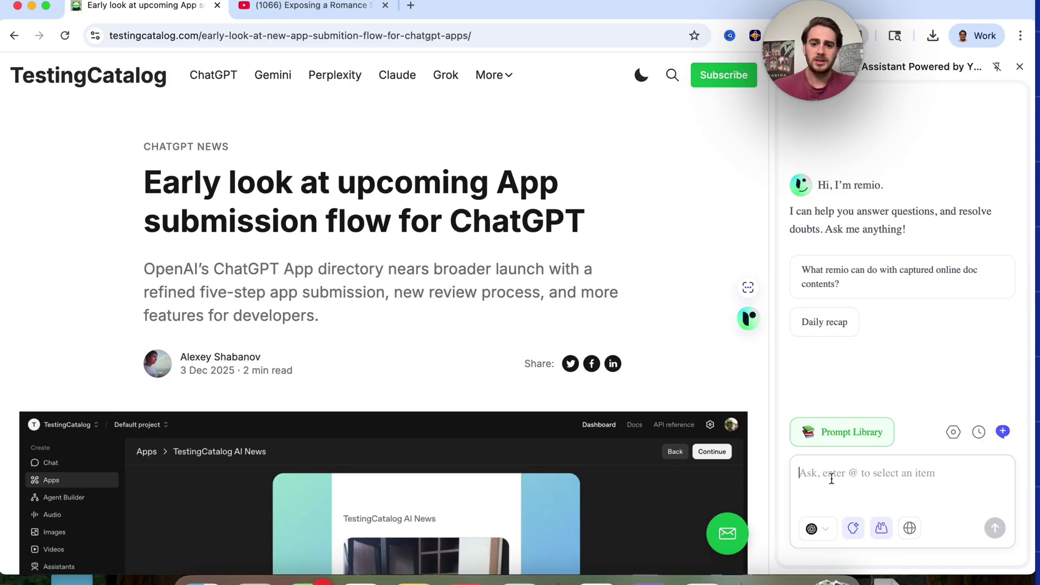
{"action": "left_click", "coordinate": [832, 479]}
{"action": "type", "text": "does this say when this will be released"}
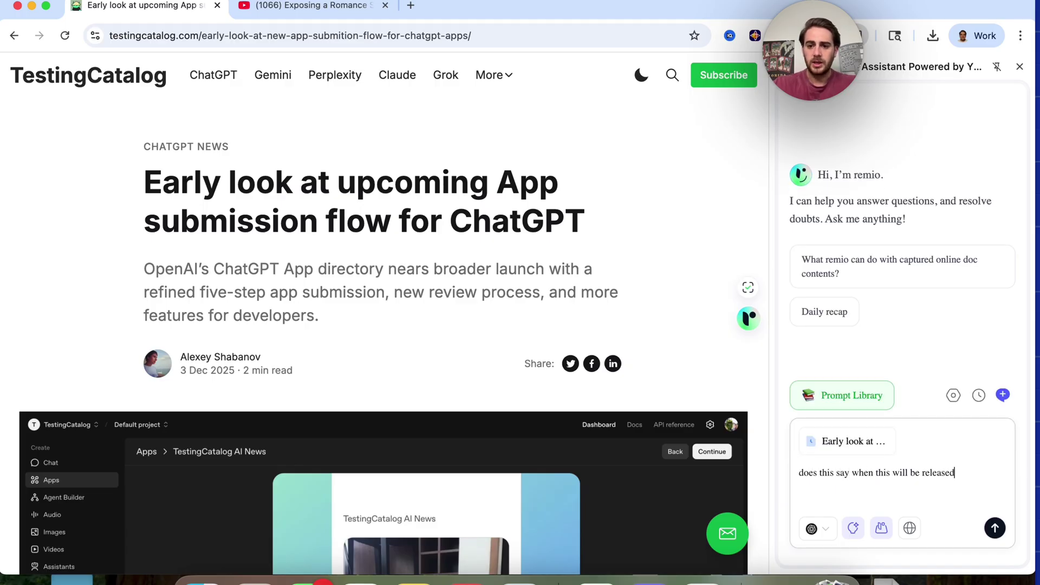
{"action": "key", "text": "Return"}
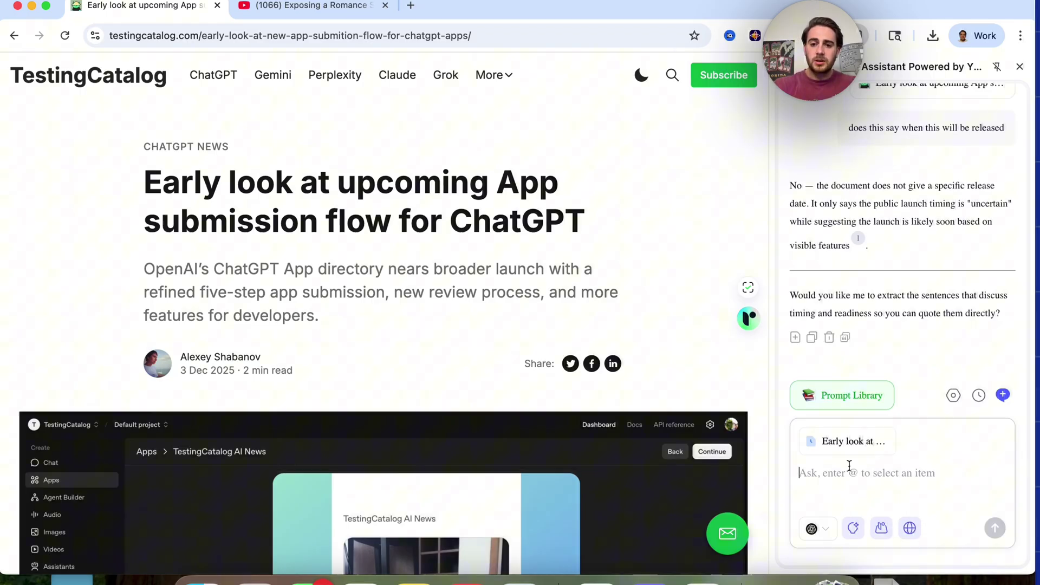
Send the follow-up 'Do a search on the web to see if you can find anything'
{"action": "type", "text": "Do a search"}
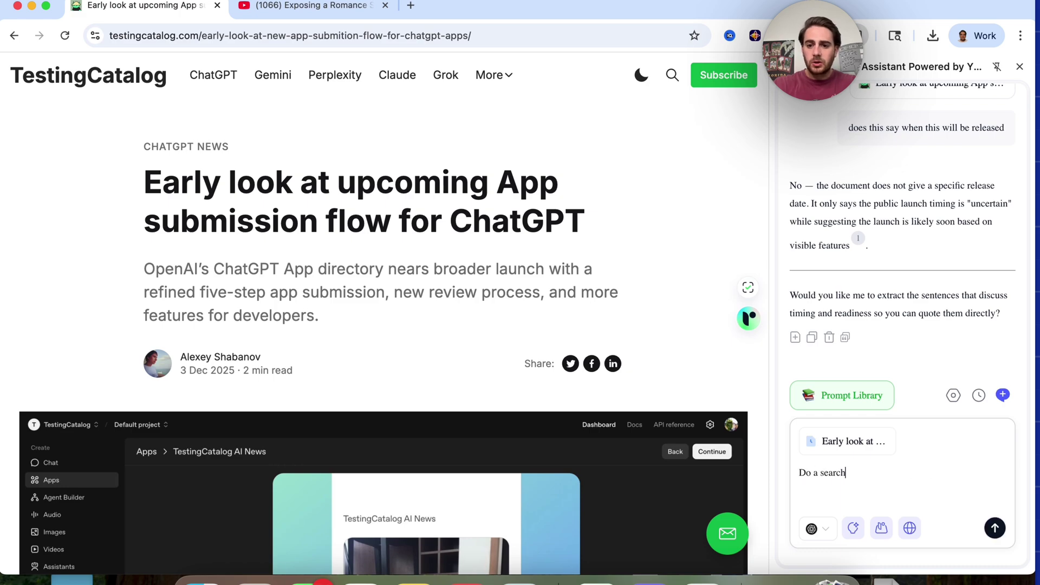
{"action": "type", "text": " on the web to see if "}
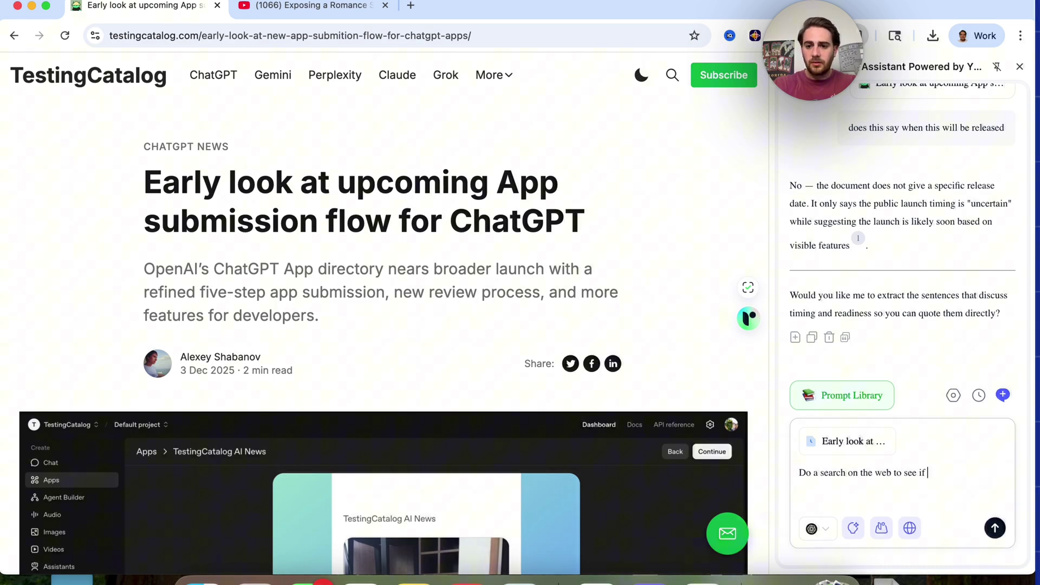
{"action": "type", "text": "you can find anyt"}
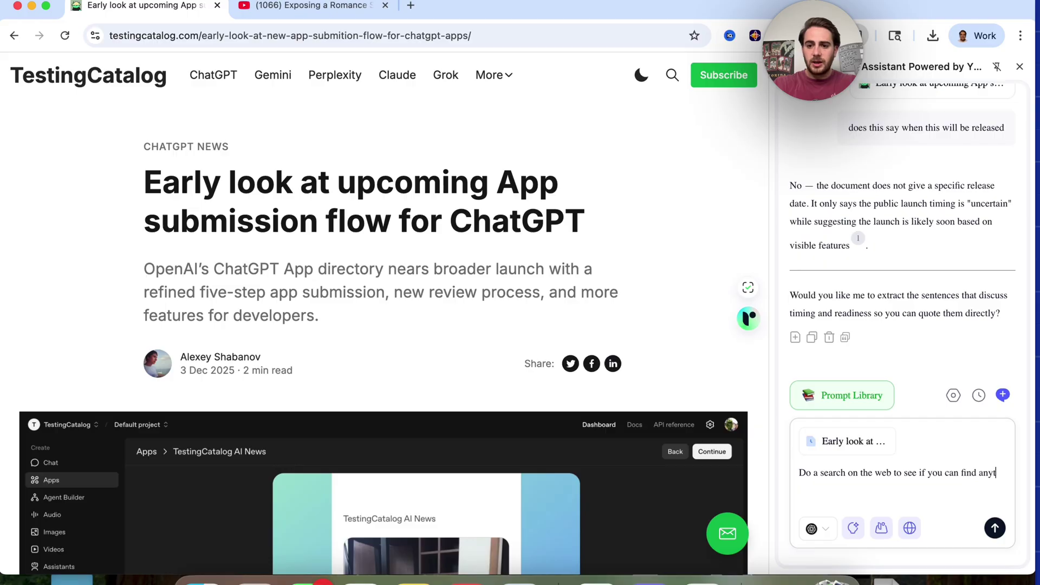
{"action": "type", "text": "hing"}
{"action": "key", "text": "Return"}
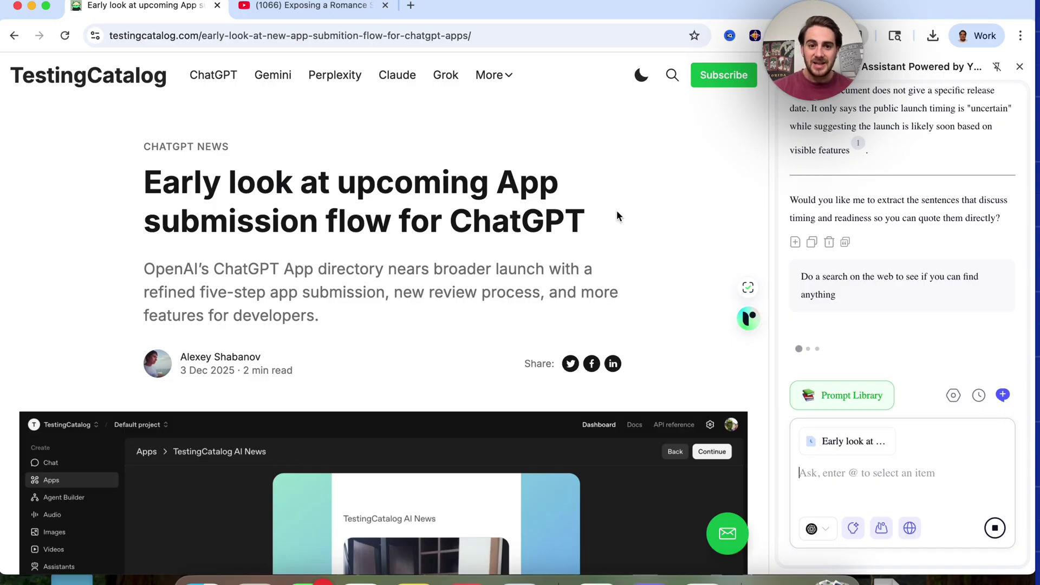
Select the article title and subtitle, then the opening paragraph of the assistant's no-release-date reply
{"action": "triple_click", "coordinate": [251, 206]}
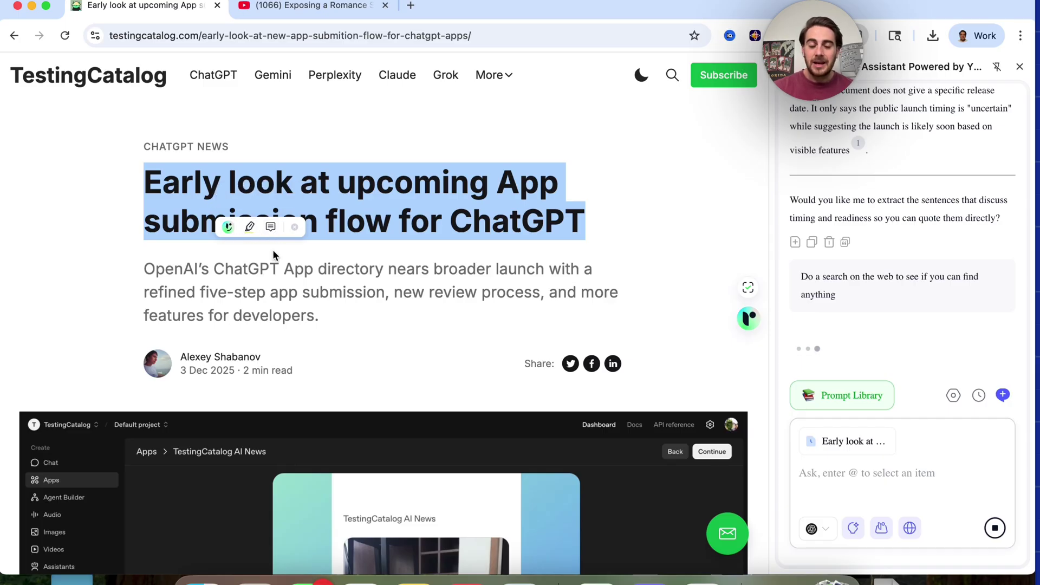
{"action": "triple_click", "coordinate": [377, 272]}
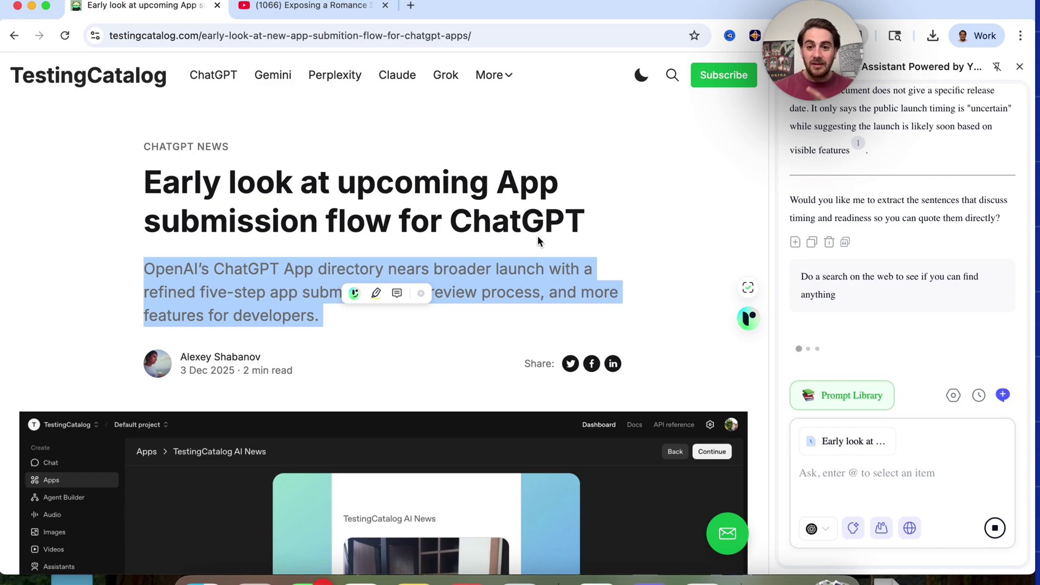
{"action": "left_click", "coordinate": [843, 186]}
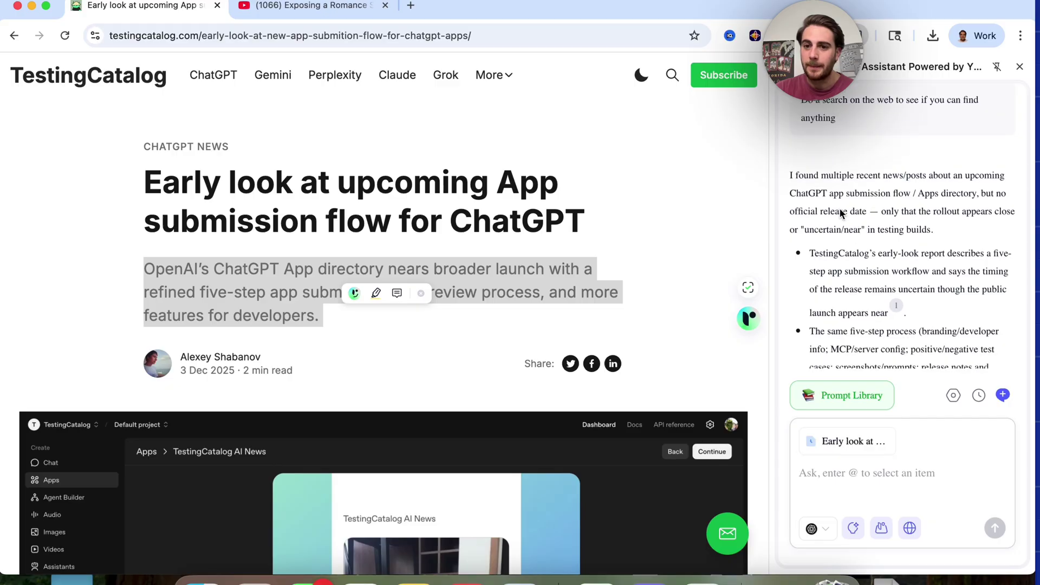
{"action": "triple_click", "coordinate": [850, 218]}
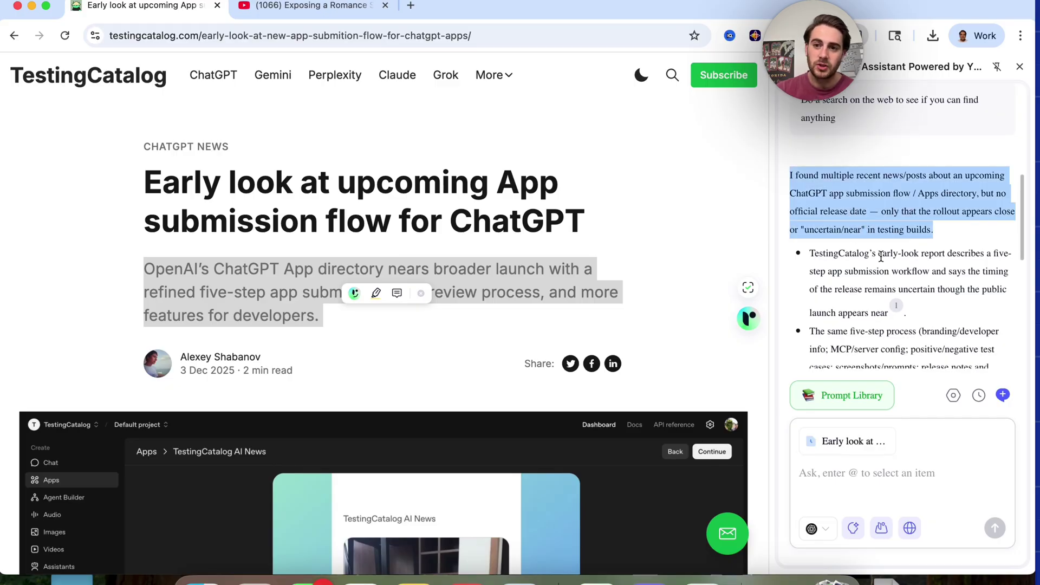
{"action": "scroll", "coordinate": [881, 257], "scroll_direction": "down", "scroll_amount": 5}
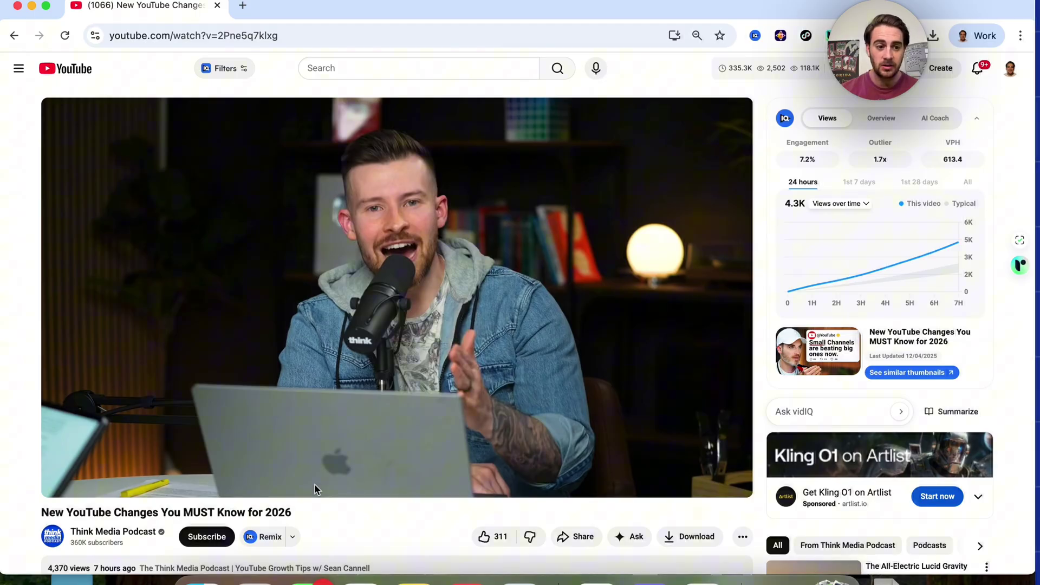
{"action": "scroll", "coordinate": [314, 485], "scroll_direction": "down", "scroll_amount": 1}
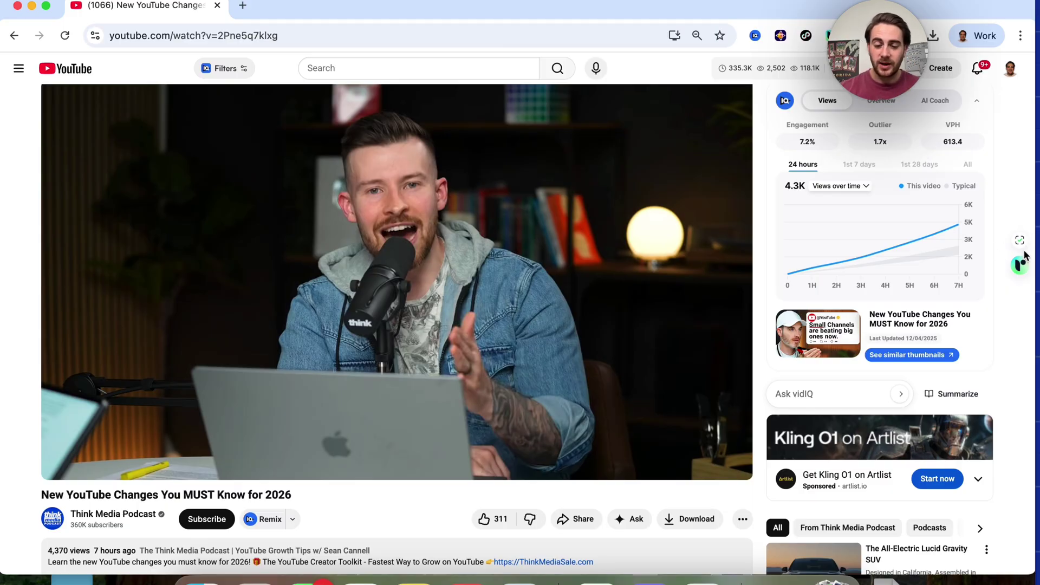
In a new chat referencing the New YouTube Changes video, request 3 posts each for Instagram, TikTok, X, Facebook, YouTube Shorts
{"action": "left_click", "coordinate": [596, 579]}
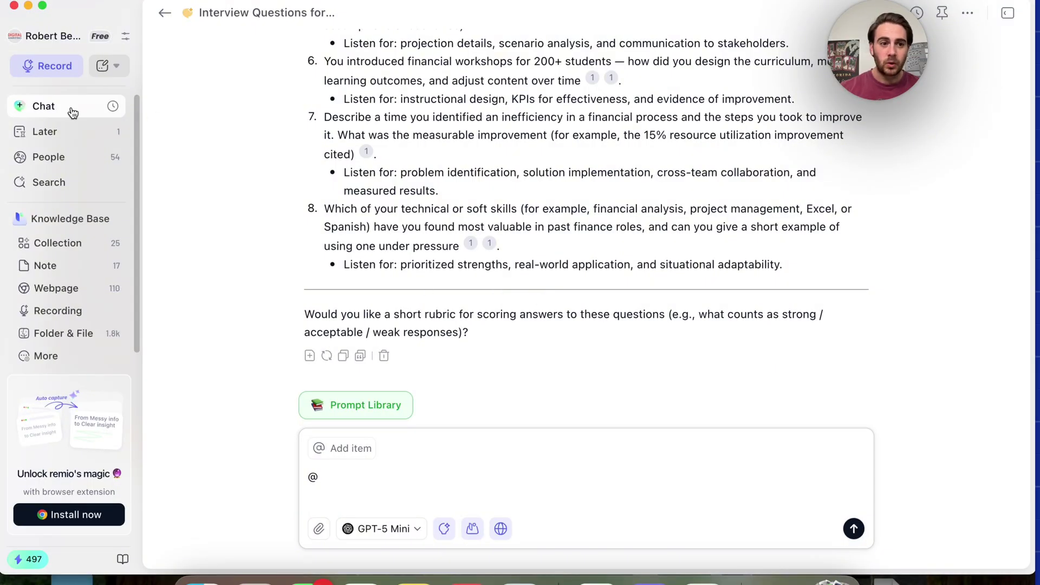
{"action": "left_click", "coordinate": [73, 112]}
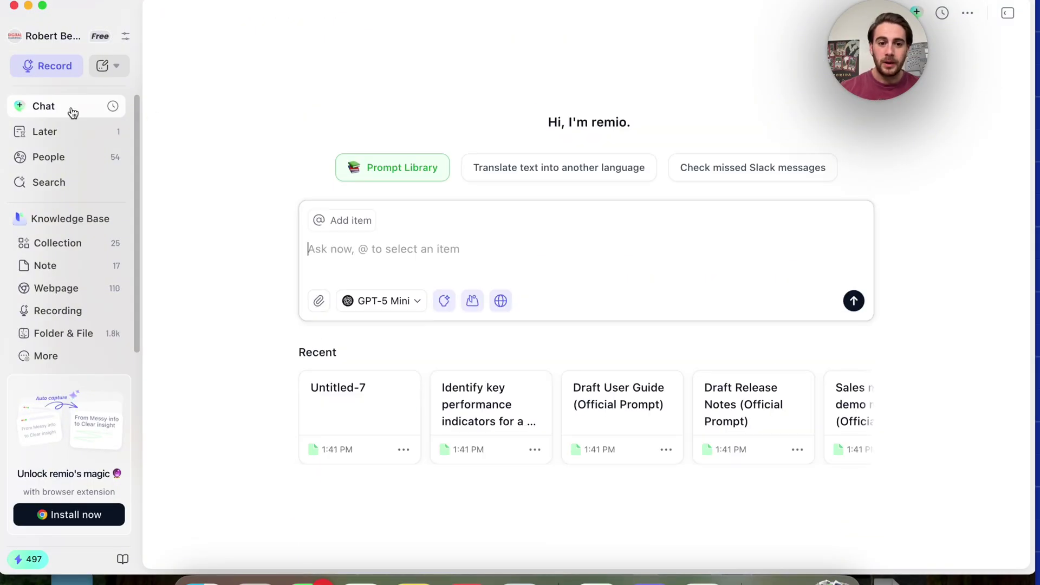
{"action": "left_click", "coordinate": [373, 247]}
{"action": "type", "text": "@"}
{"action": "left_click", "coordinate": [421, 121]}
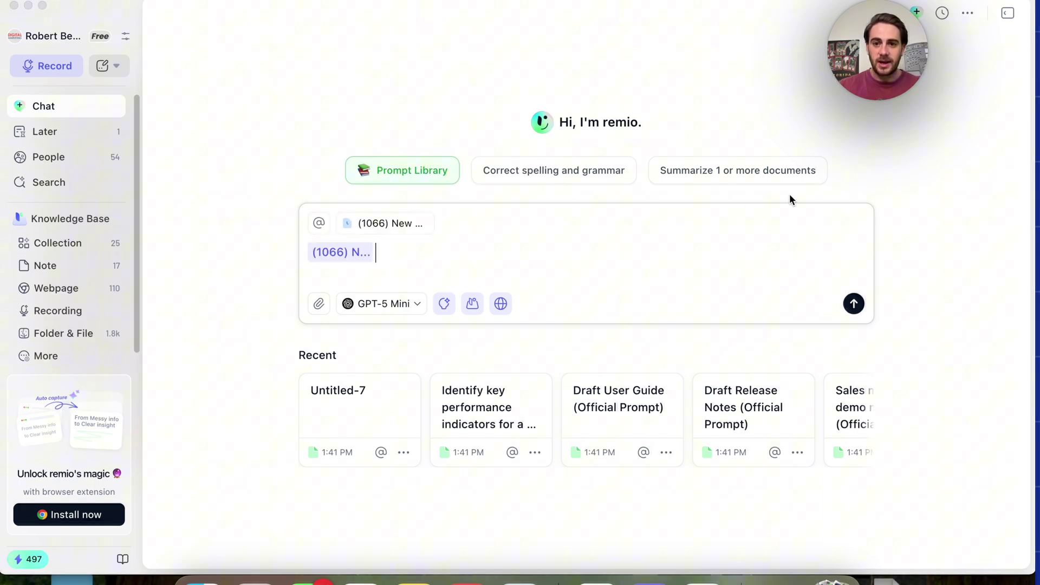
{"action": "type", "text": "Is pleas"}
{"action": "type", "text": "Mak"}
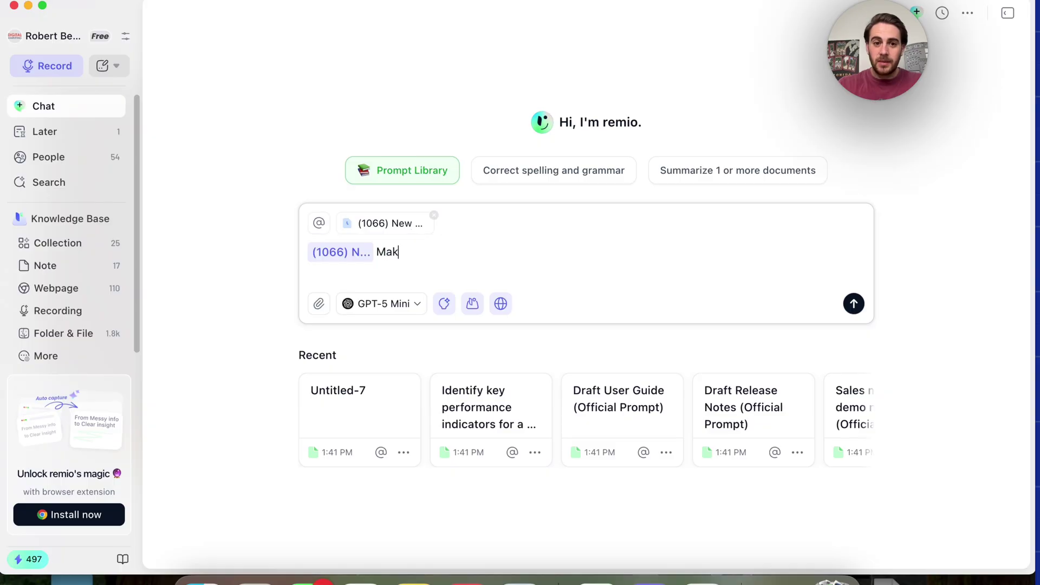
{"action": "type", "text": "e 3 instagram posts, 3 tiktok posts"}
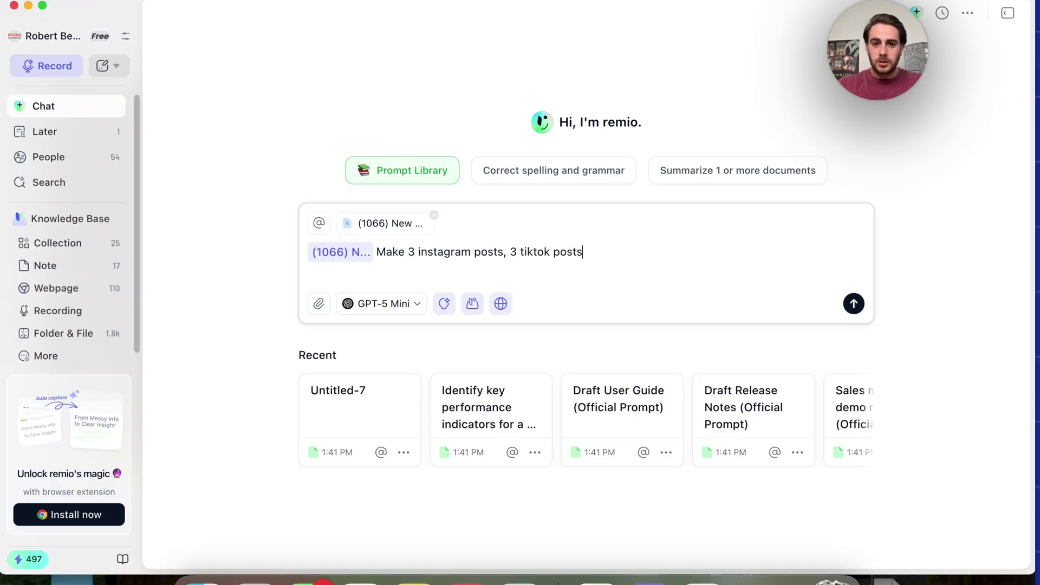
{"action": "type", "text": ", 3 X posts, 3 "}
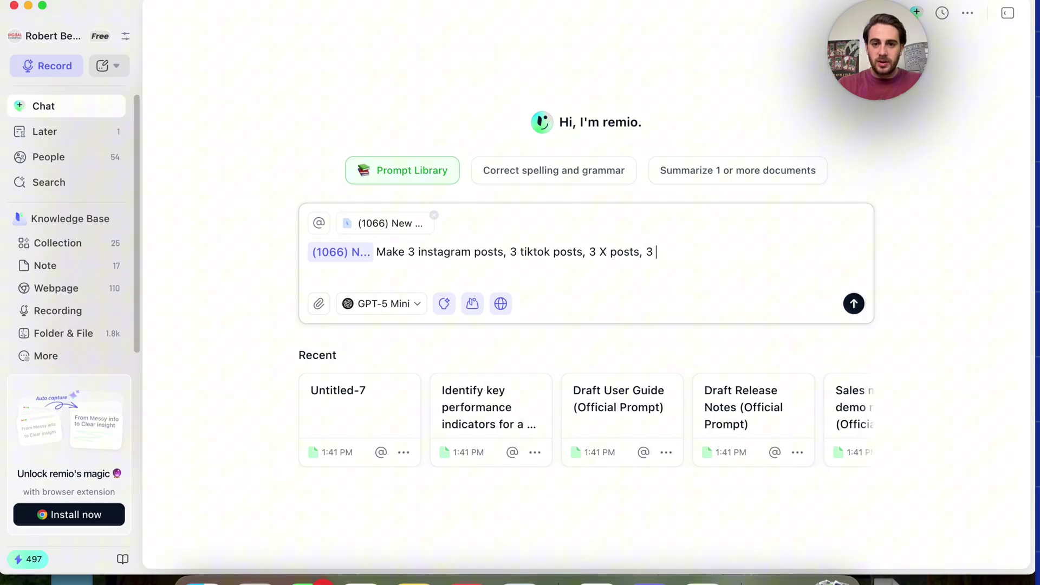
{"action": "type", "text": "Facebook Posts and 3"}
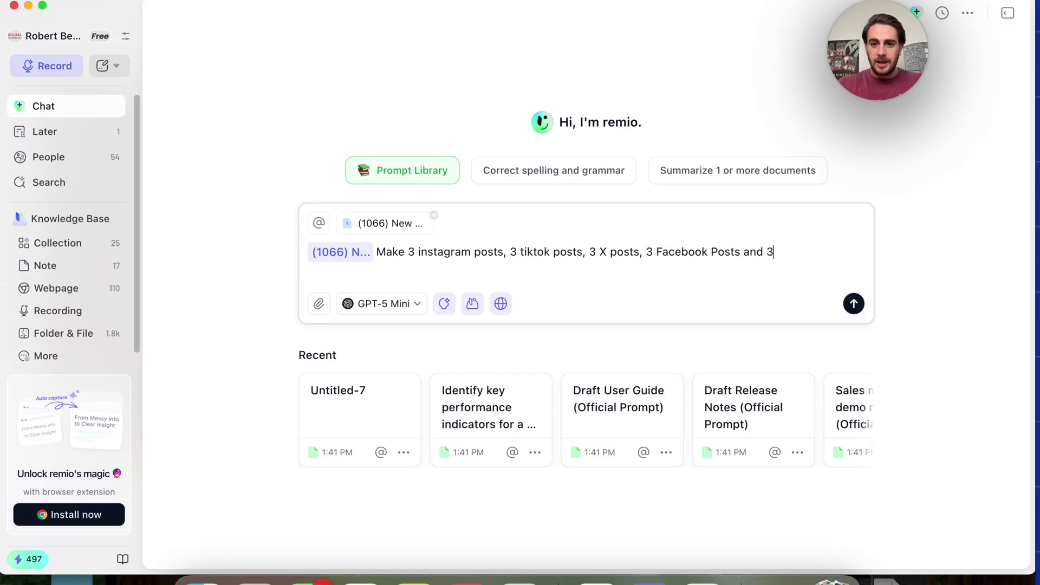
{"action": "type", "text": " YouTube shorts post - I need"}
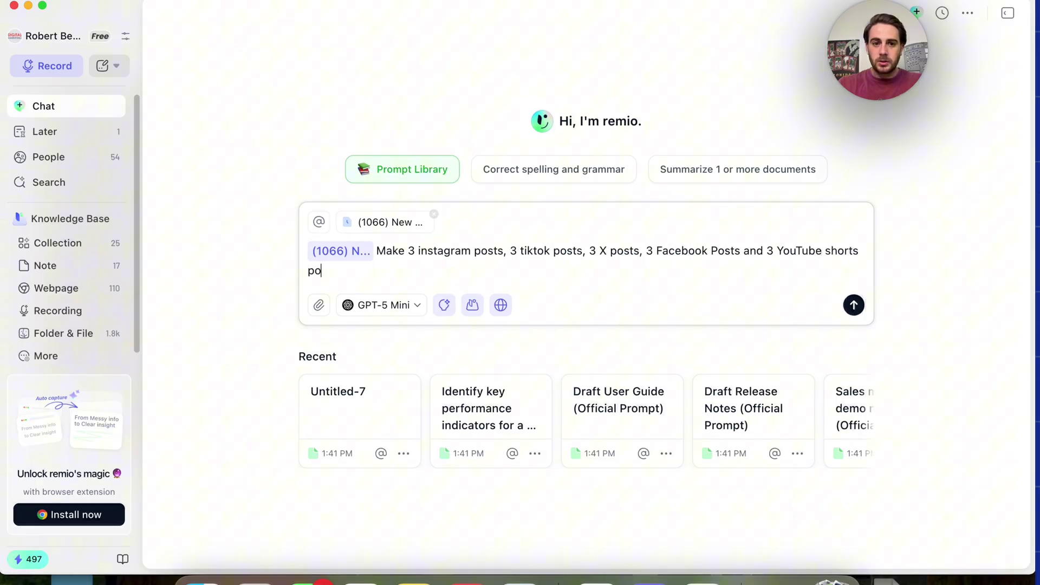
{"action": "type", "text": " just the"}
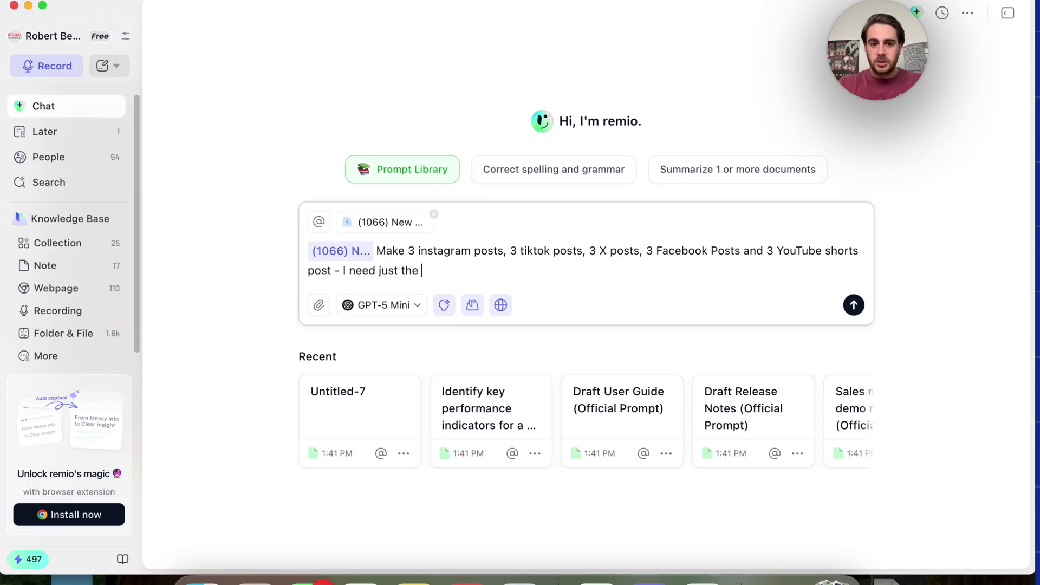
{"action": "type", "text": " script, hook and title fo"}
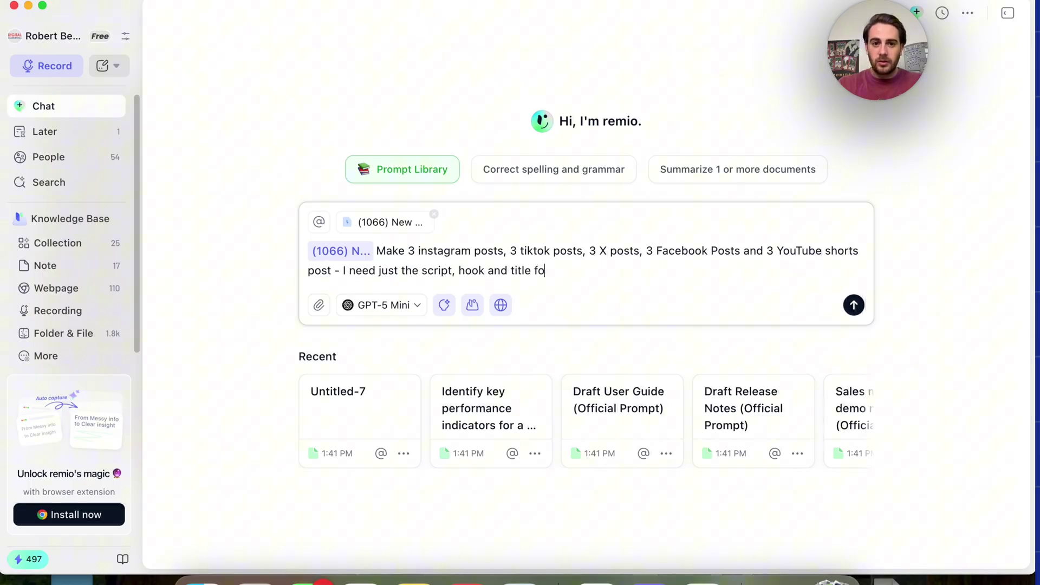
{"action": "type", "text": "r each of these on th s"}
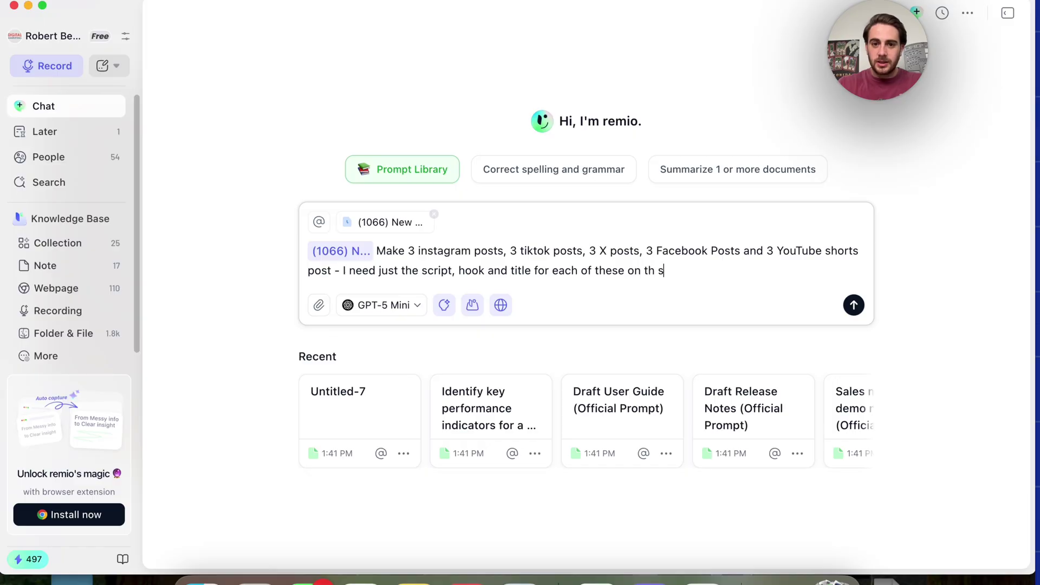
{"action": "key", "text": "BackSpace"}
{"action": "key", "text": "BackSpace"}
{"action": "type", "text": "es ame topic as"}
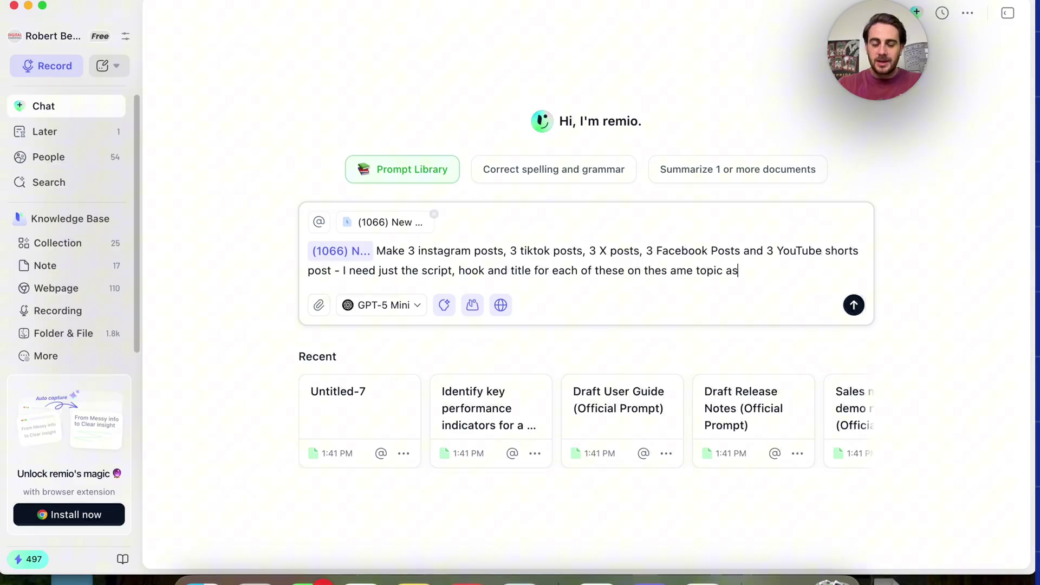
{"action": "type", "text": " this video"}
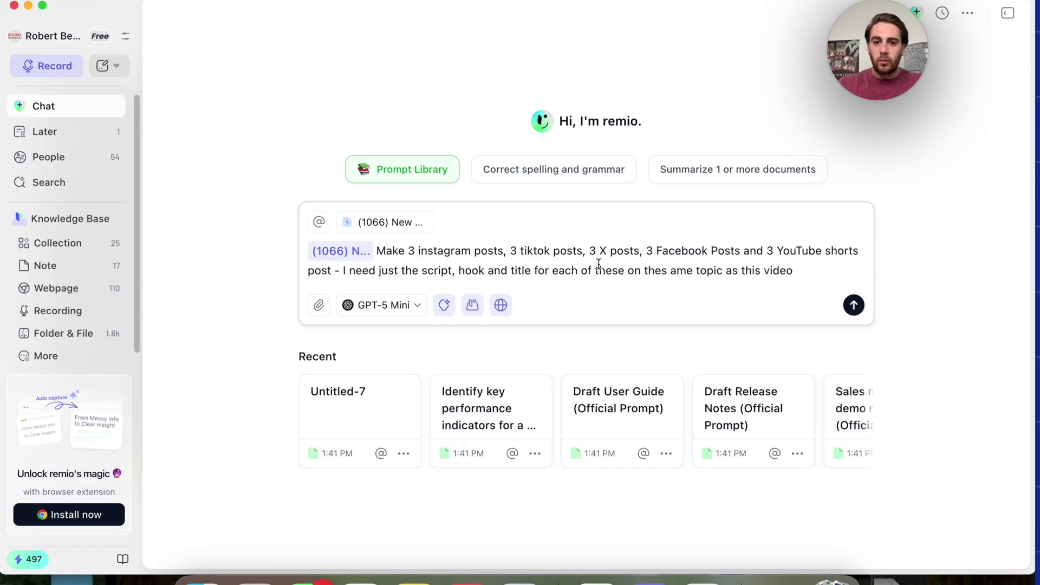
{"action": "left_click", "coordinate": [670, 270]}
{"action": "key", "text": "BackSpace"}
{"action": "key", "text": "BackSpace"}
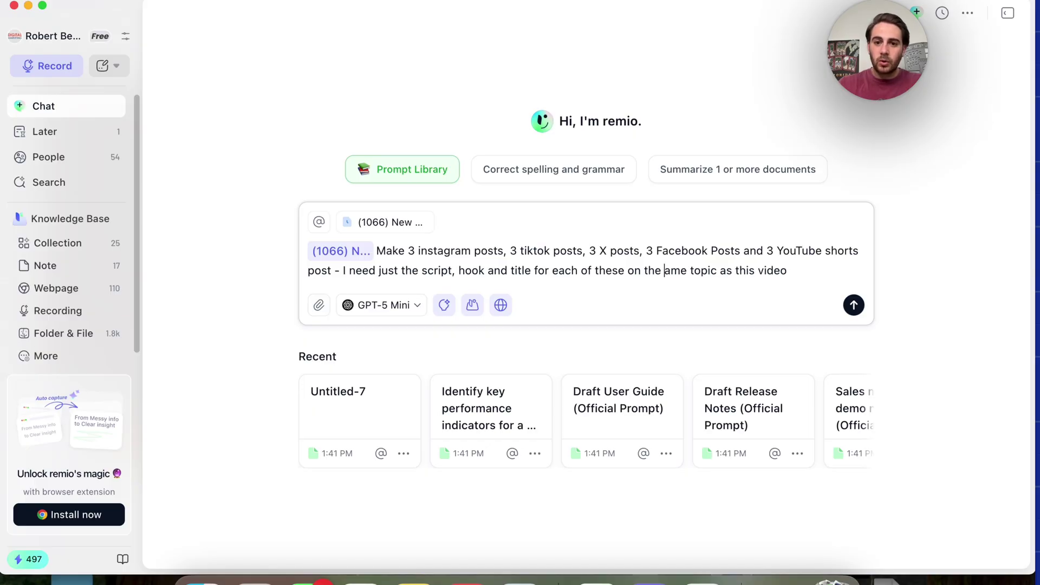
{"action": "type", "text": "s"}
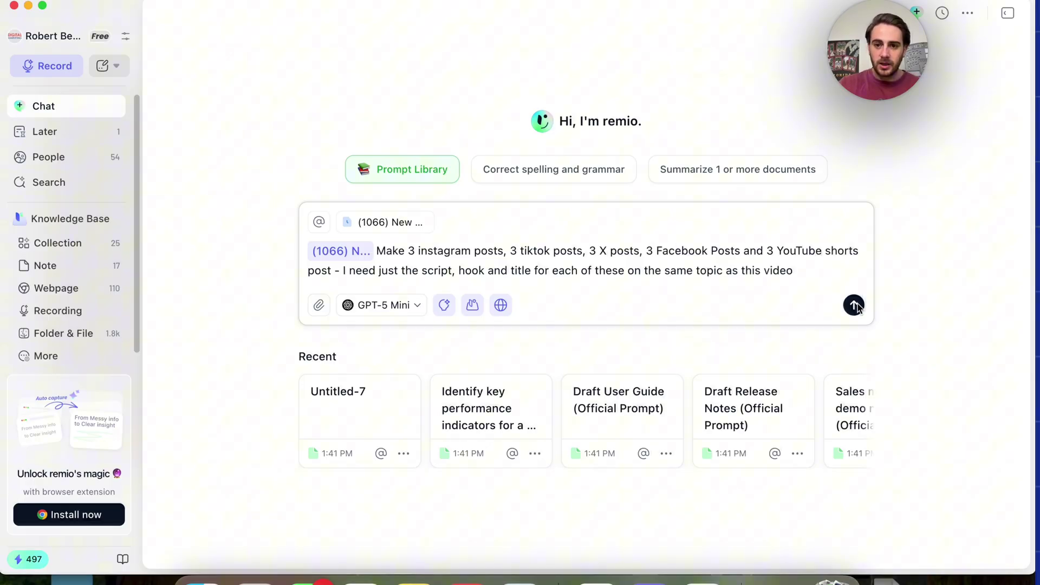
{"action": "left_click", "coordinate": [854, 305]}
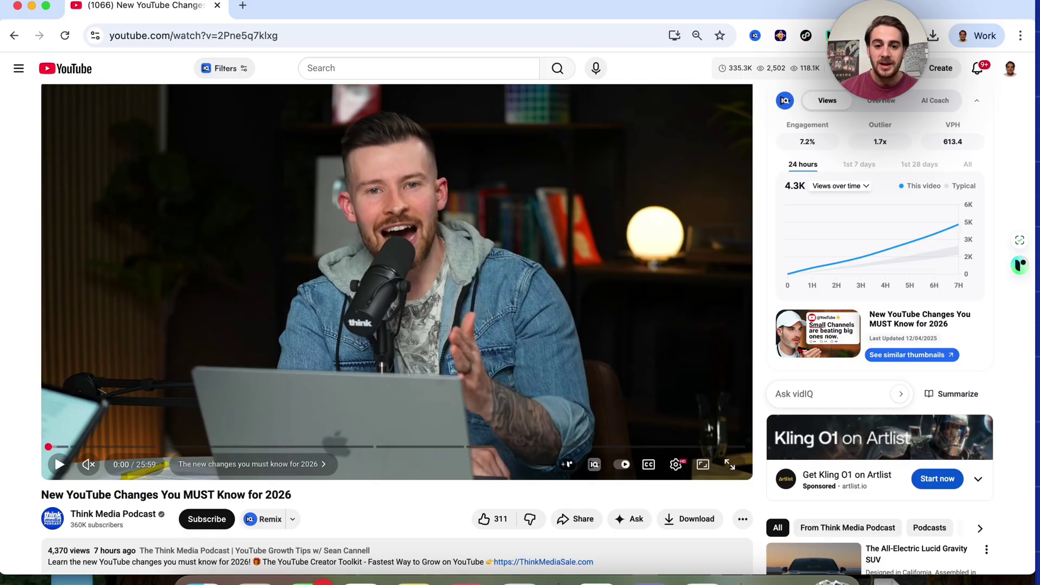
Bring the remio window back in front of Chrome to watch the social-posts reply
{"action": "left_click", "coordinate": [596, 579]}
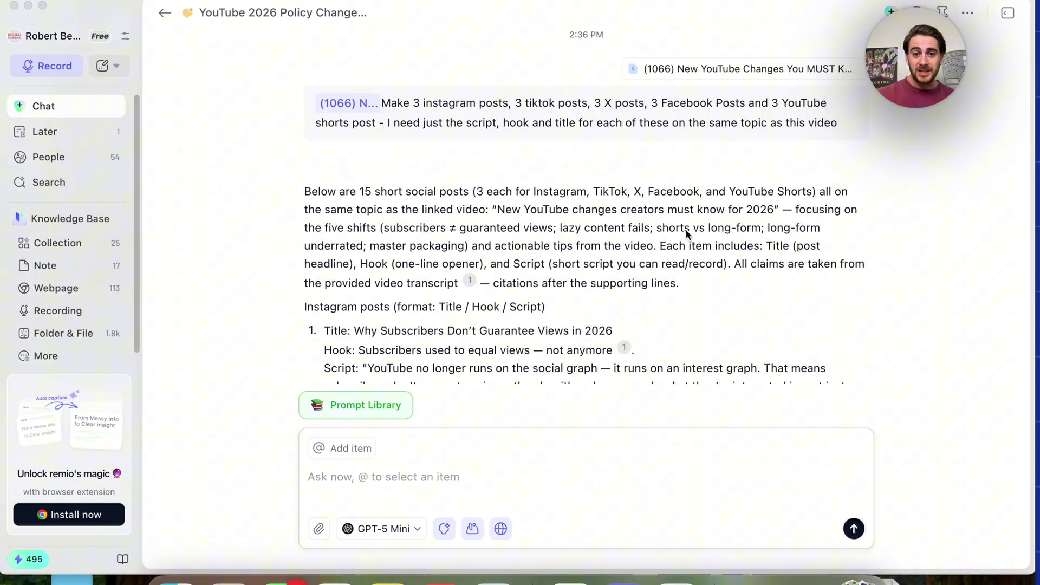
Scroll through all 15 posts down to YouTube Shorts' 'Shorts for Reach, Long Form for Authority'
{"action": "scroll", "coordinate": [684, 232], "scroll_direction": "down", "scroll_amount": 3}
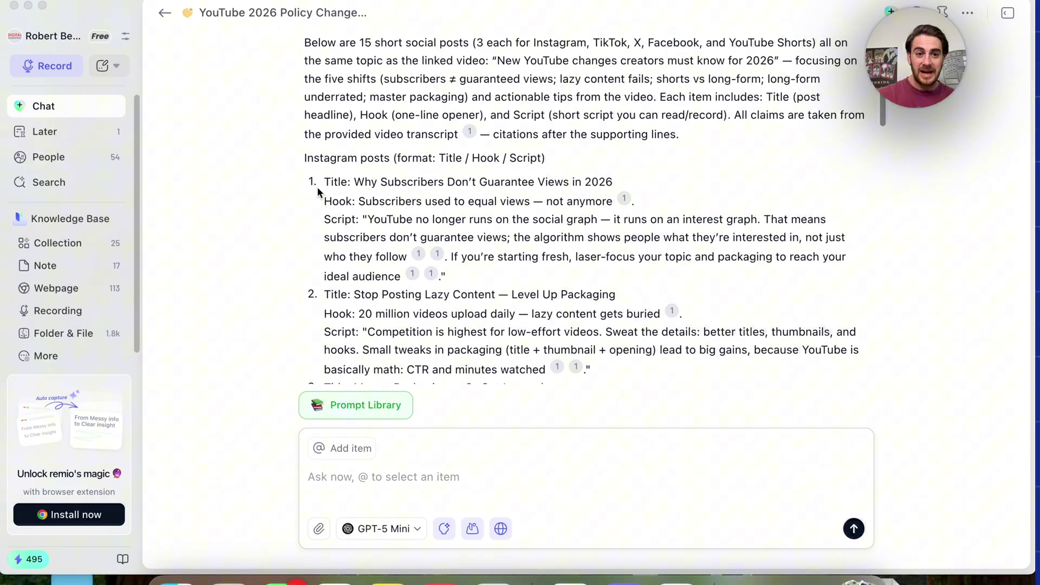
{"action": "scroll", "coordinate": [372, 216], "scroll_direction": "down", "scroll_amount": 10}
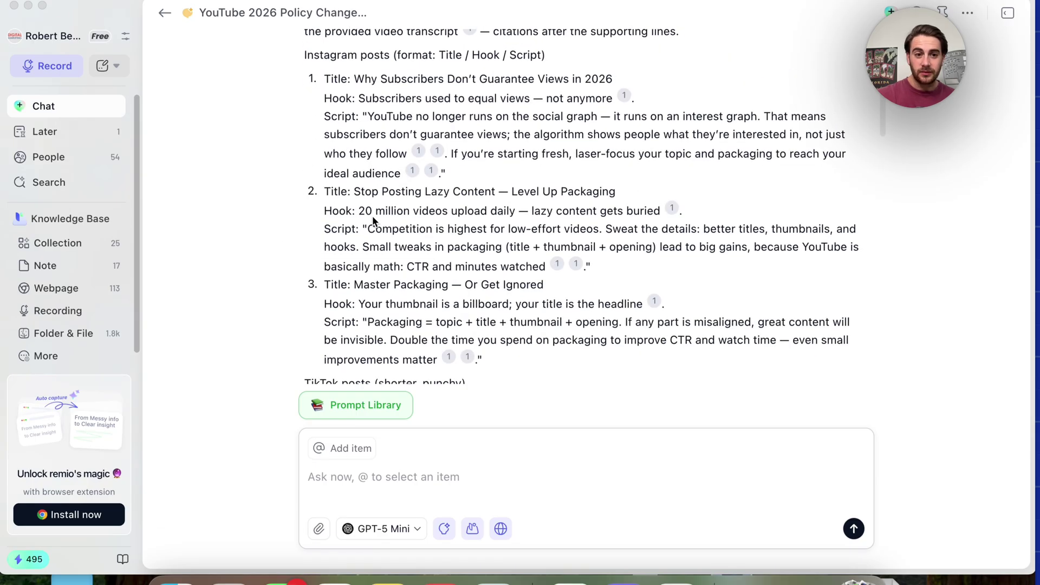
{"action": "scroll", "coordinate": [369, 287], "scroll_direction": "down", "scroll_amount": 13}
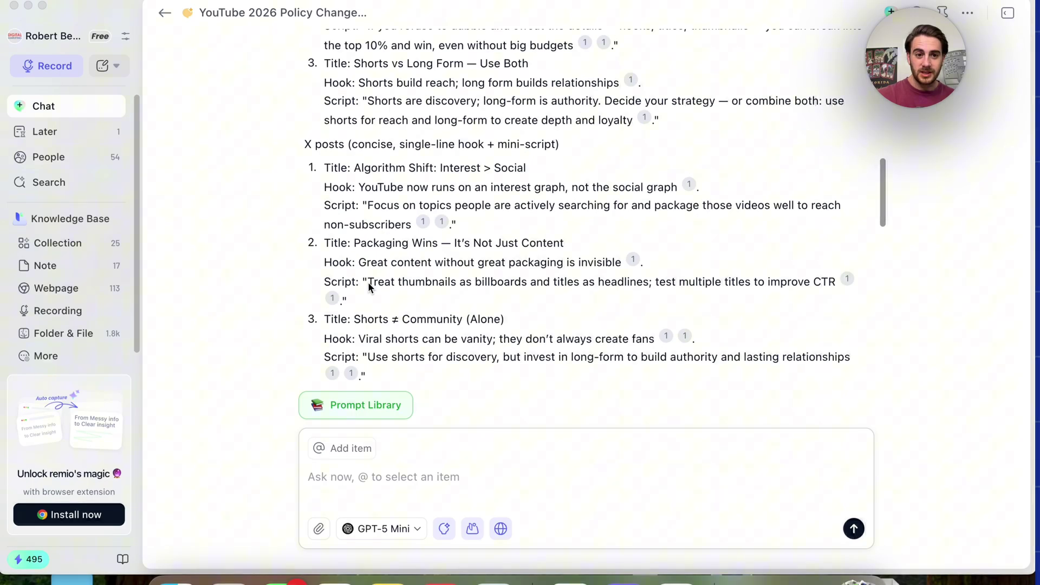
{"action": "scroll", "coordinate": [357, 211], "scroll_direction": "down", "scroll_amount": 14}
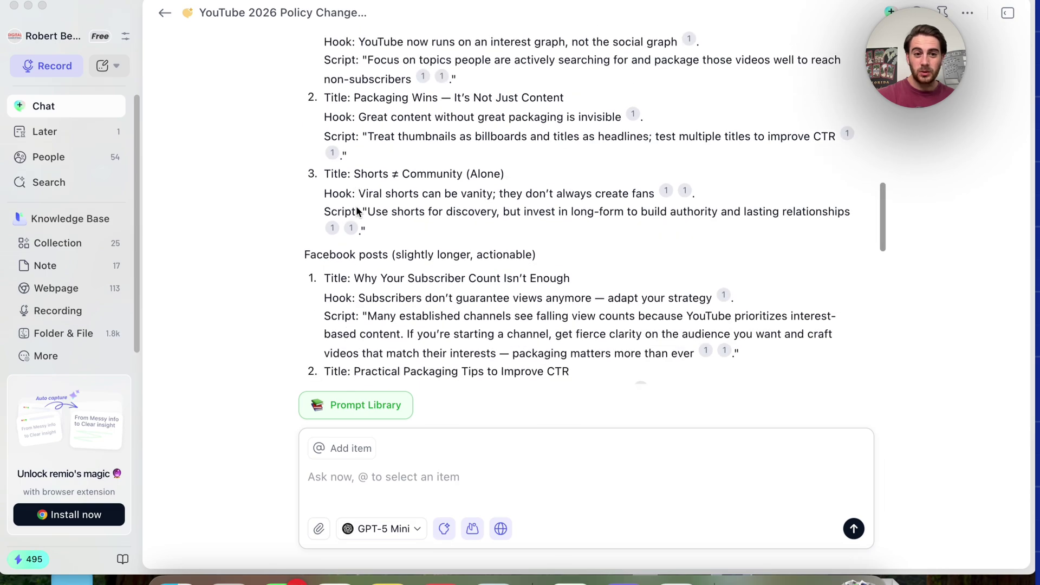
{"action": "scroll", "coordinate": [366, 238], "scroll_direction": "down", "scroll_amount": 10}
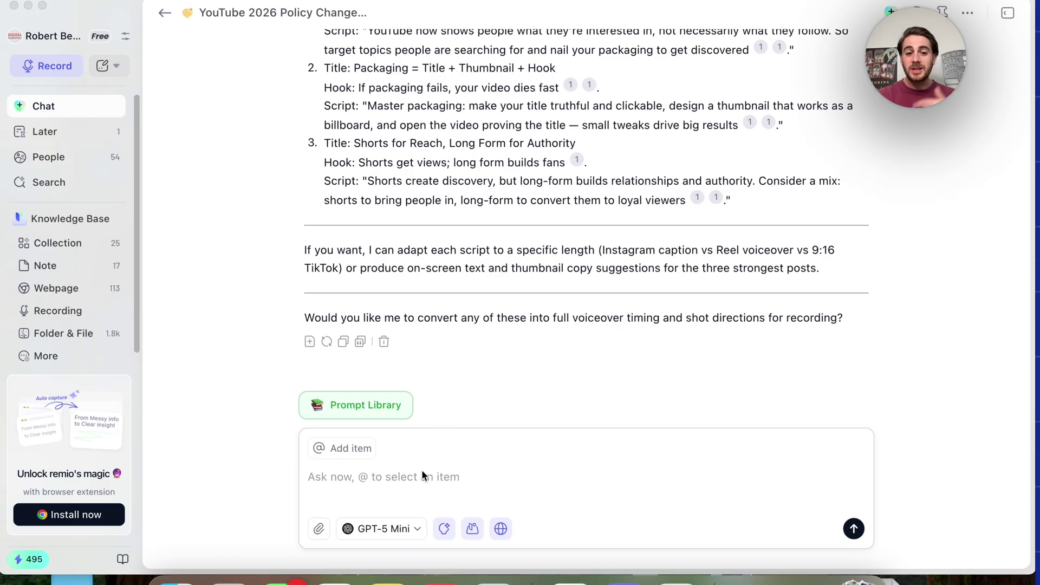
Reference the Script Outlines PDF and the New YouTube Changes video in a follow-up message
{"action": "left_click", "coordinate": [404, 476]}
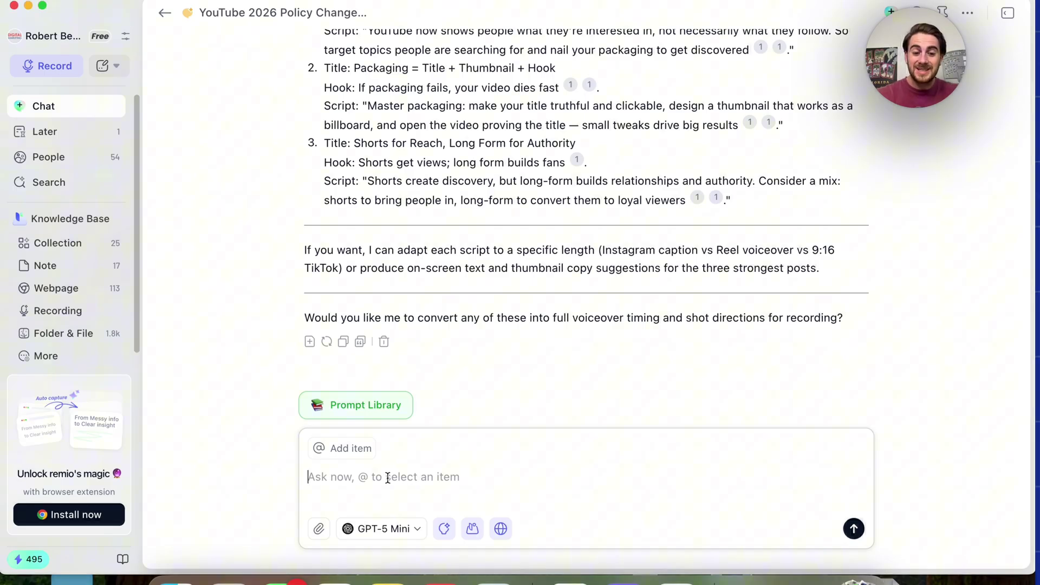
{"action": "type", "text": "@"}
{"action": "type", "text": "script"}
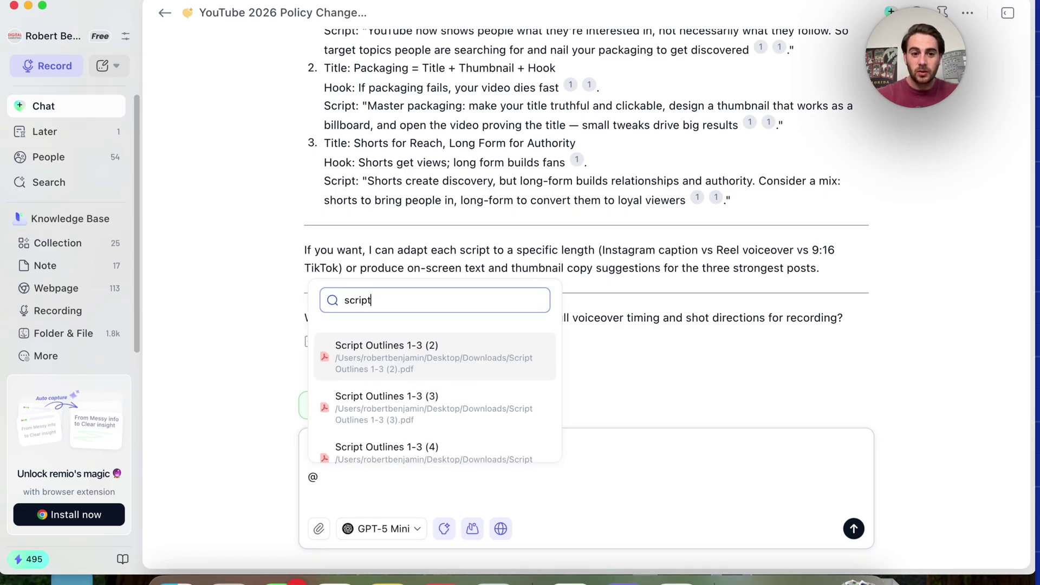
{"action": "left_click", "coordinate": [388, 366]}
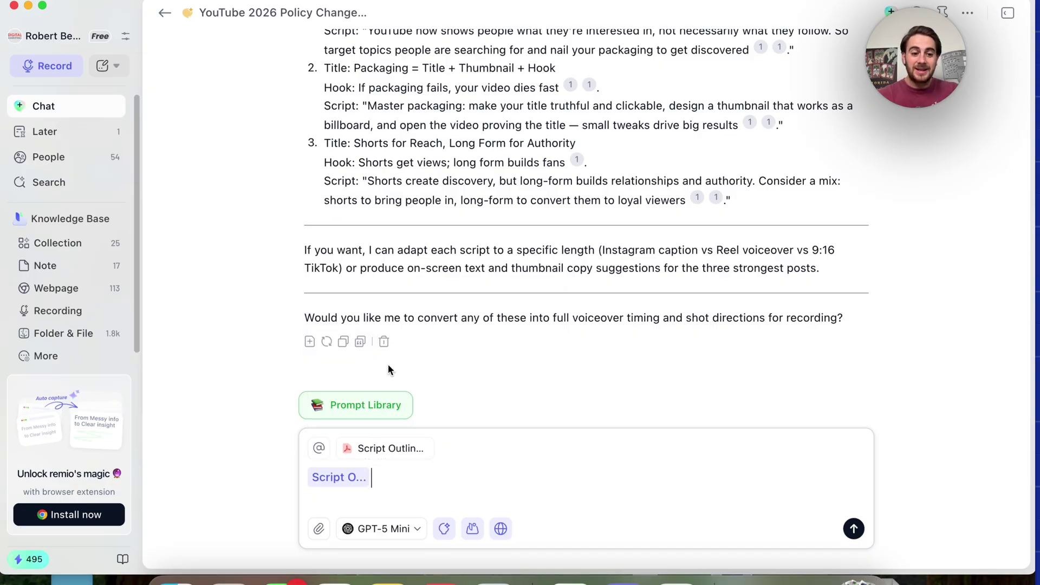
{"action": "type", "text": "@"}
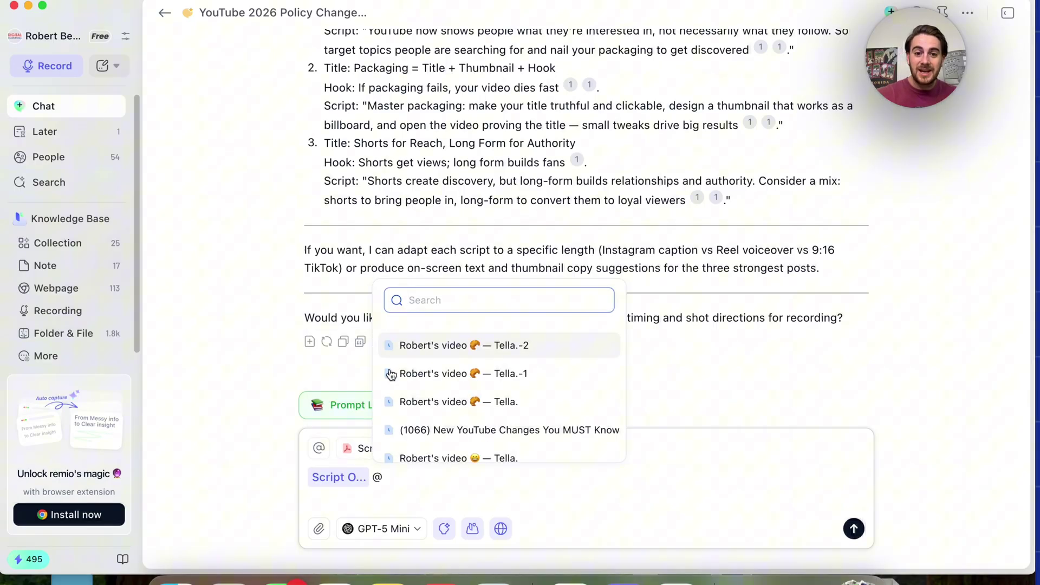
{"action": "left_click", "coordinate": [437, 425]}
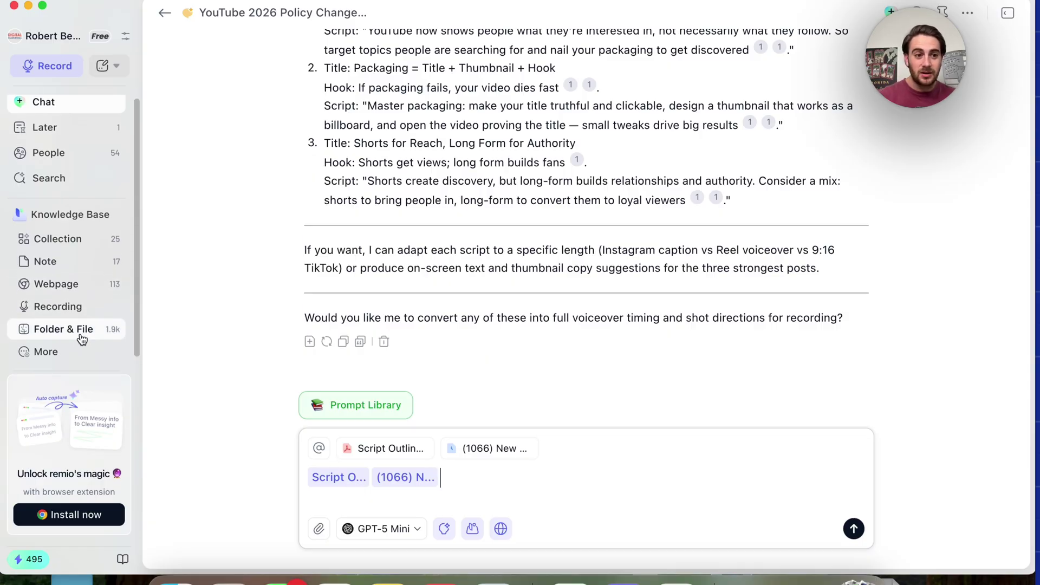
{"action": "scroll", "coordinate": [83, 322], "scroll_direction": "down", "scroll_amount": 1}
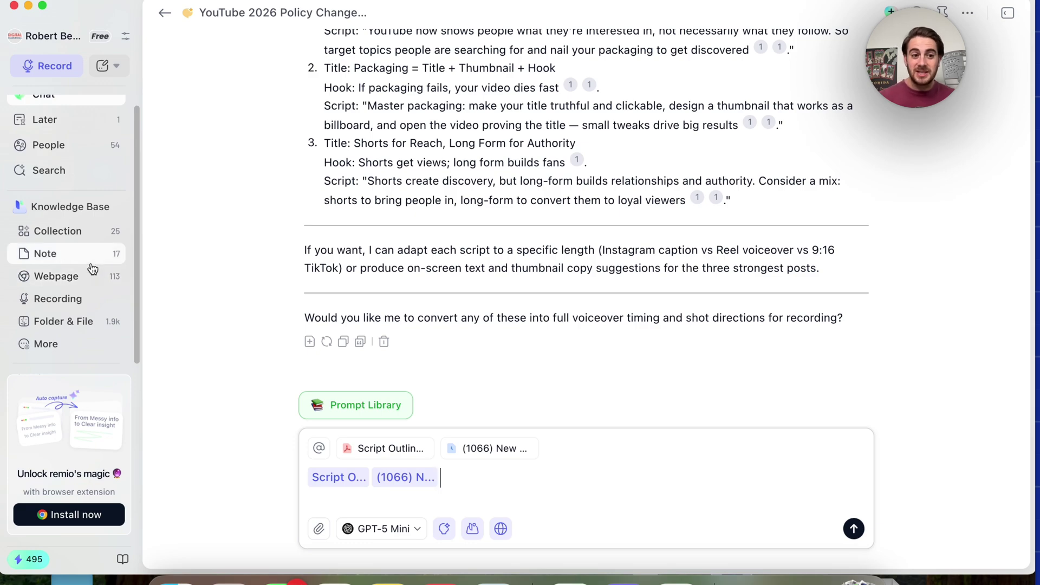
{"action": "scroll", "coordinate": [87, 317], "scroll_direction": "down", "scroll_amount": 1}
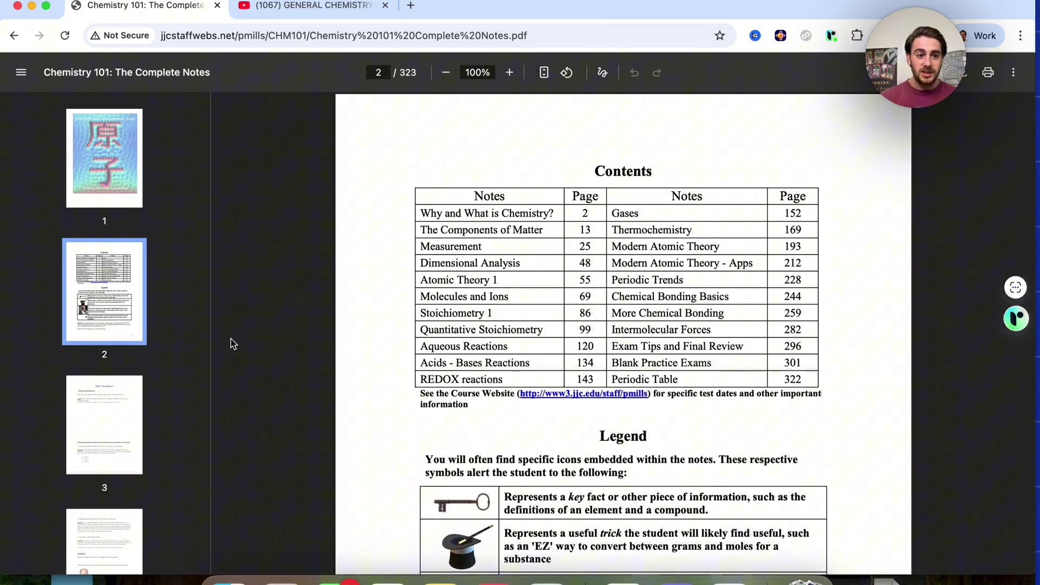
Check the Chemistry 101 notes PDF and its capture options, then close the GENERAL CHEMISTRY video tab
{"action": "scroll", "coordinate": [105, 436], "scroll_direction": "down", "scroll_amount": 7}
{"action": "scroll", "coordinate": [107, 441], "scroll_direction": "down", "scroll_amount": 2}
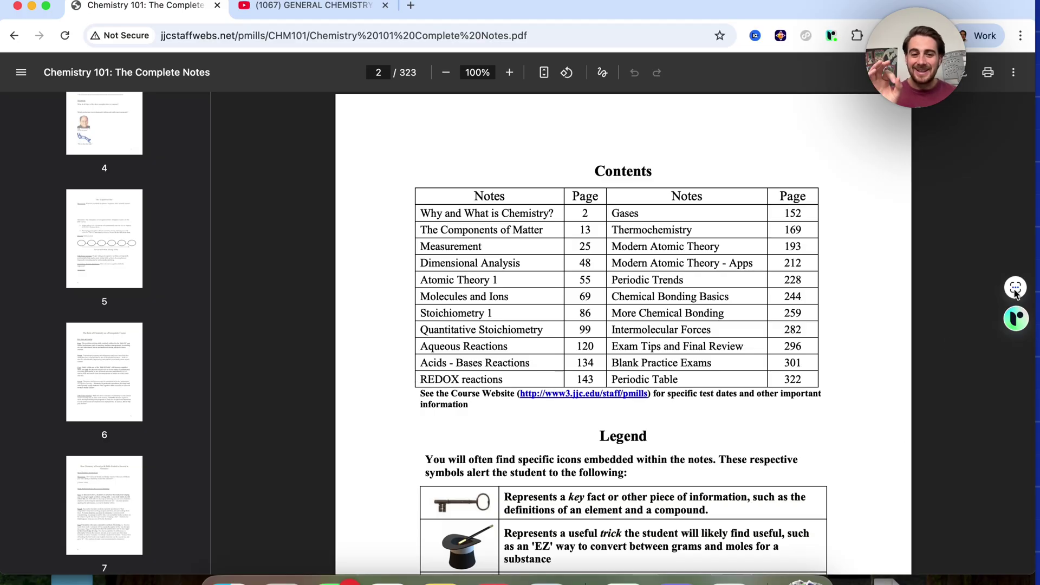
{"action": "left_click", "coordinate": [325, 6]}
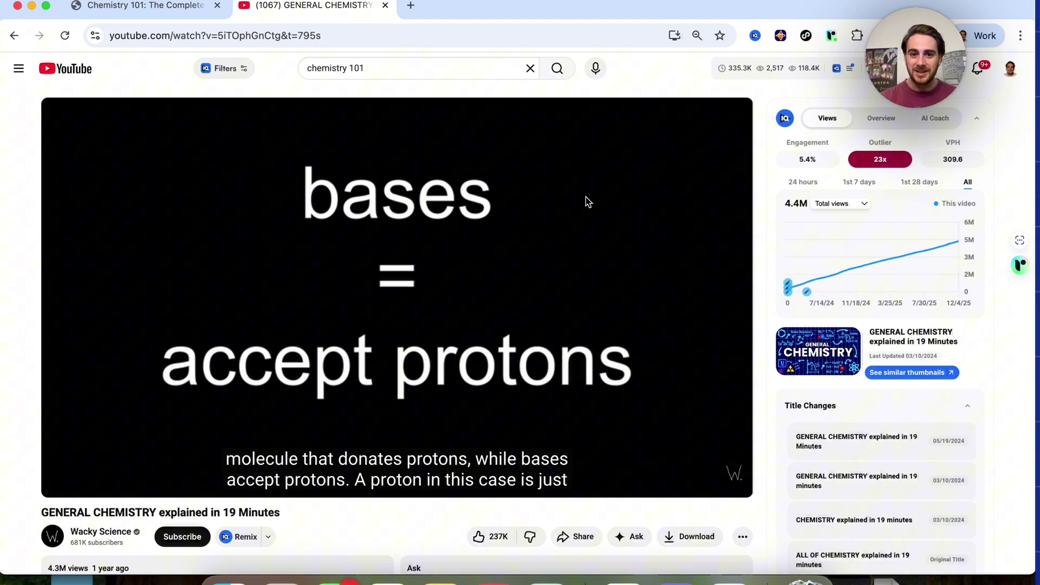
{"action": "key", "text": "ctrl+Tab"}
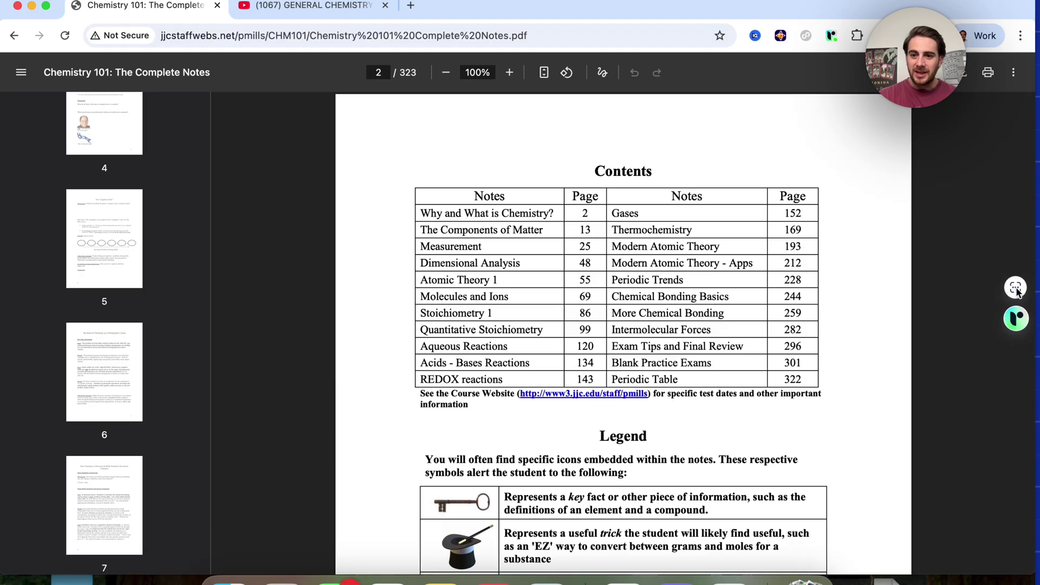
{"action": "left_click", "coordinate": [1016, 289]}
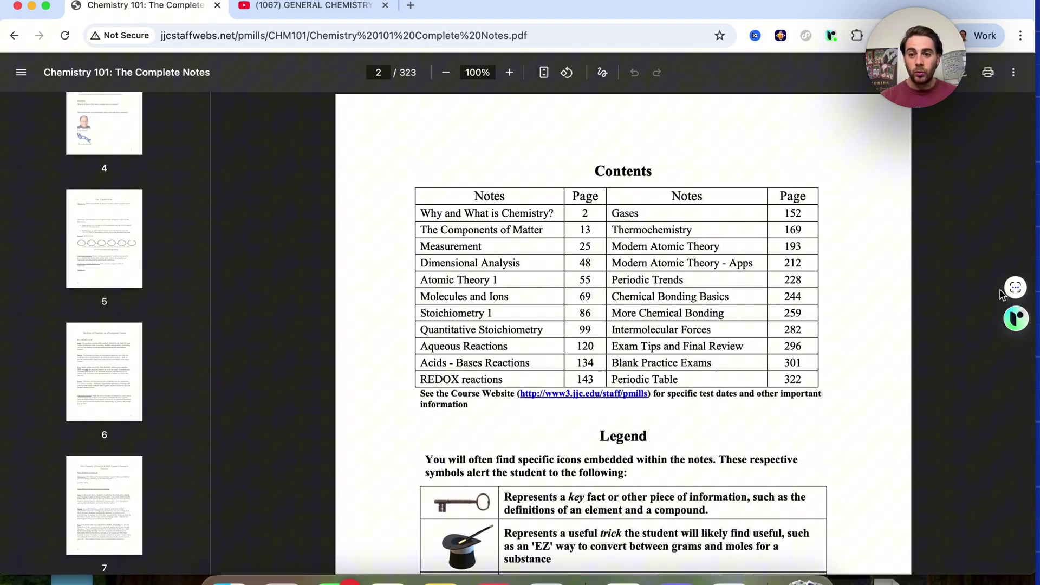
{"action": "left_click", "coordinate": [339, 9]}
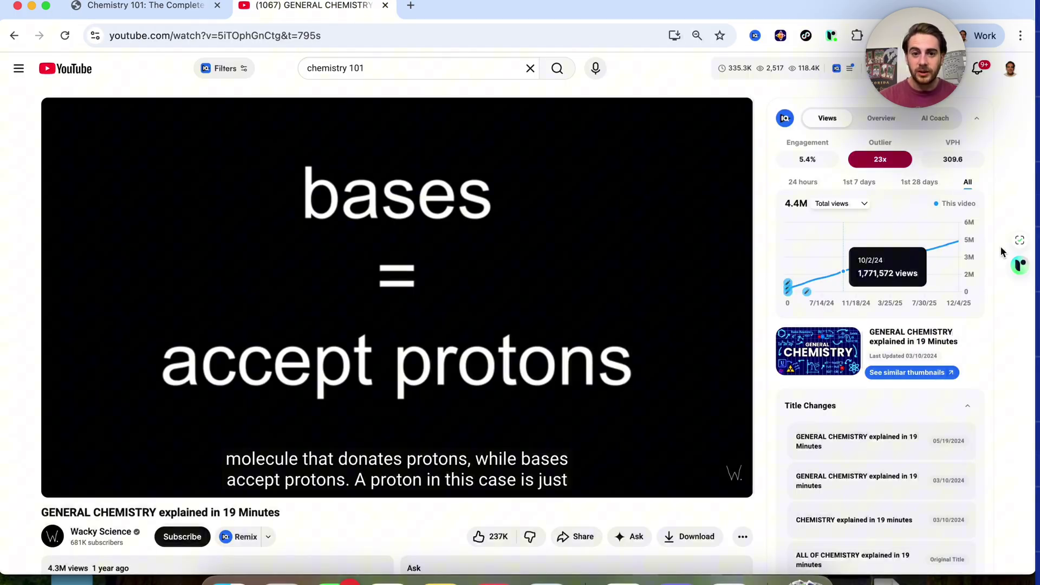
{"action": "key", "text": "super+w"}
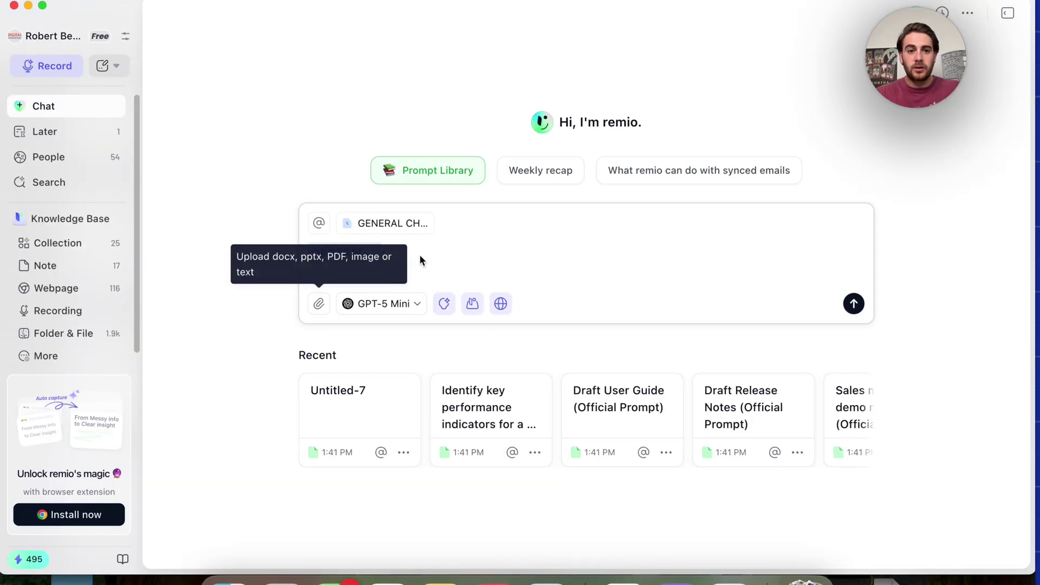
Reference 'Why Chemistry?' and type the Chem 101 exam request for a study guide, schedule and quiz
{"action": "type", "text": "@"}
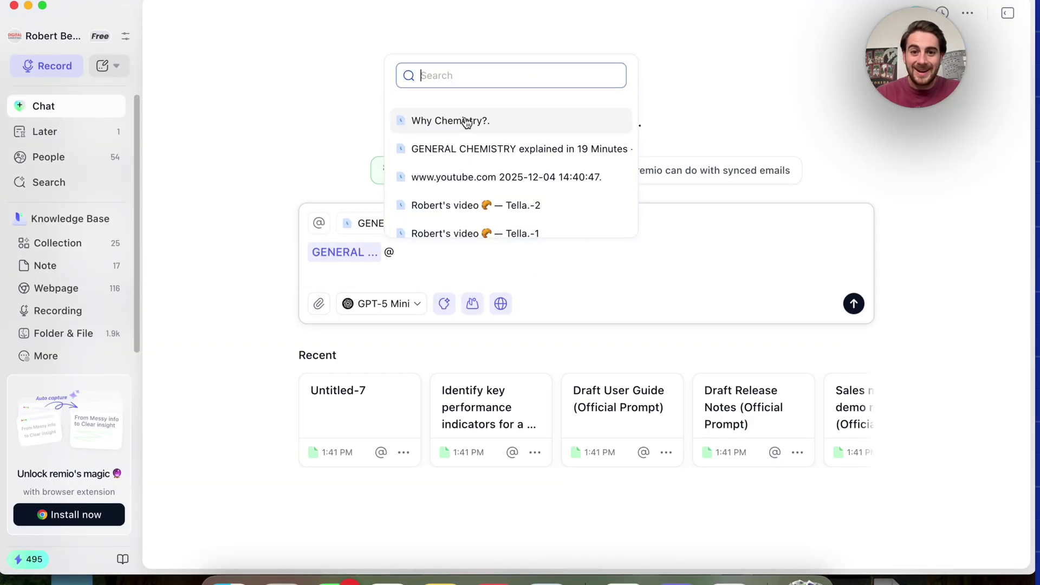
{"action": "left_click", "coordinate": [468, 121]}
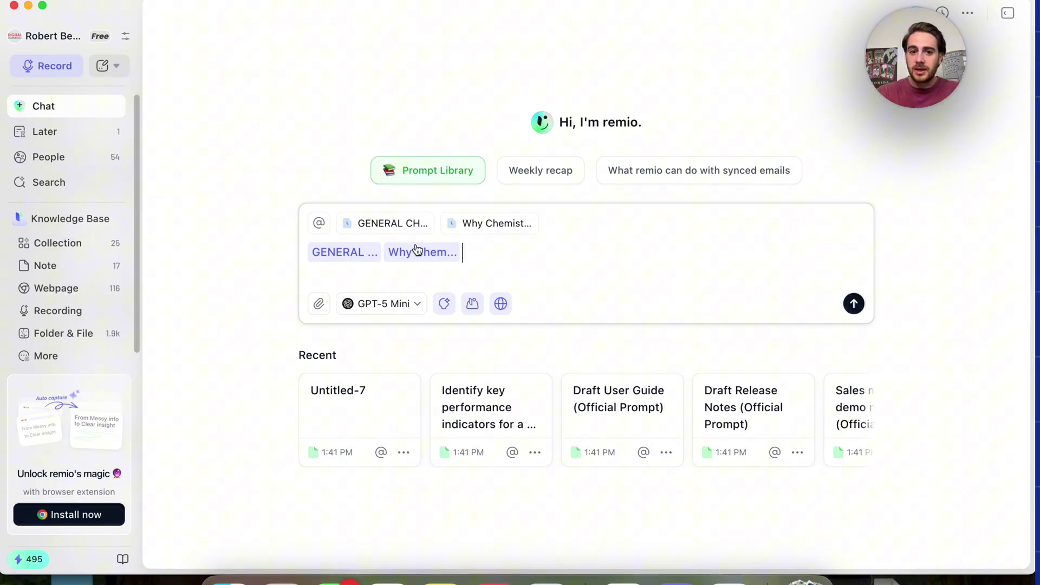
{"action": "type", "text": "I am studying for m"}
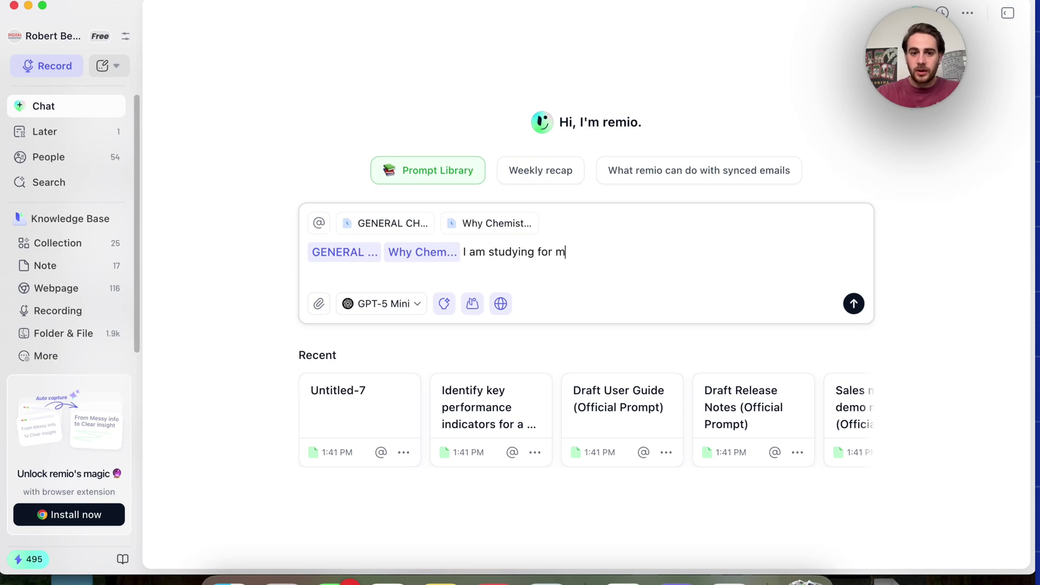
{"action": "type", "text": "y chem 101 exam. I"}
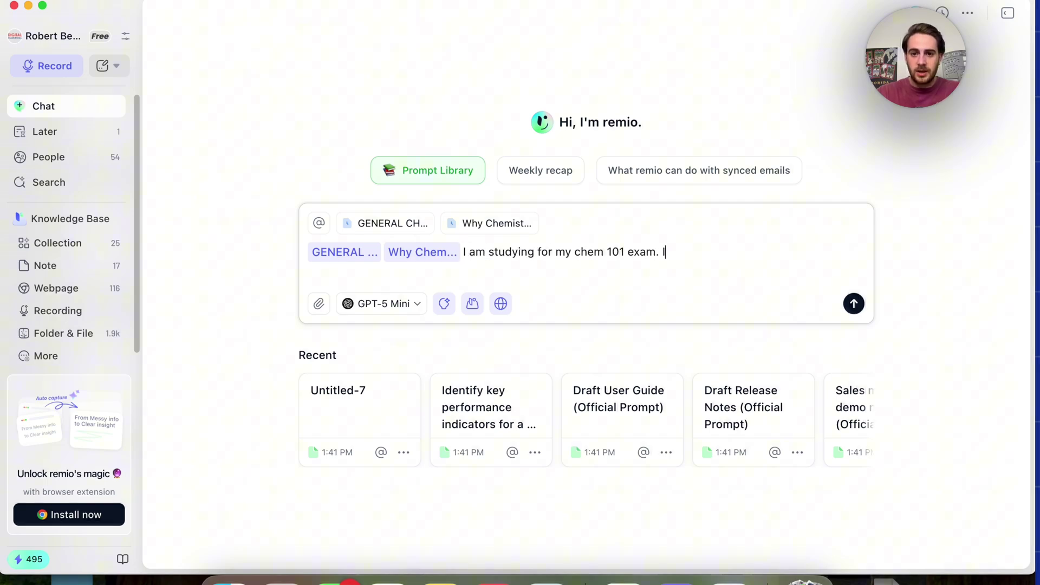
{"action": "type", "text": " need a study guide,"}
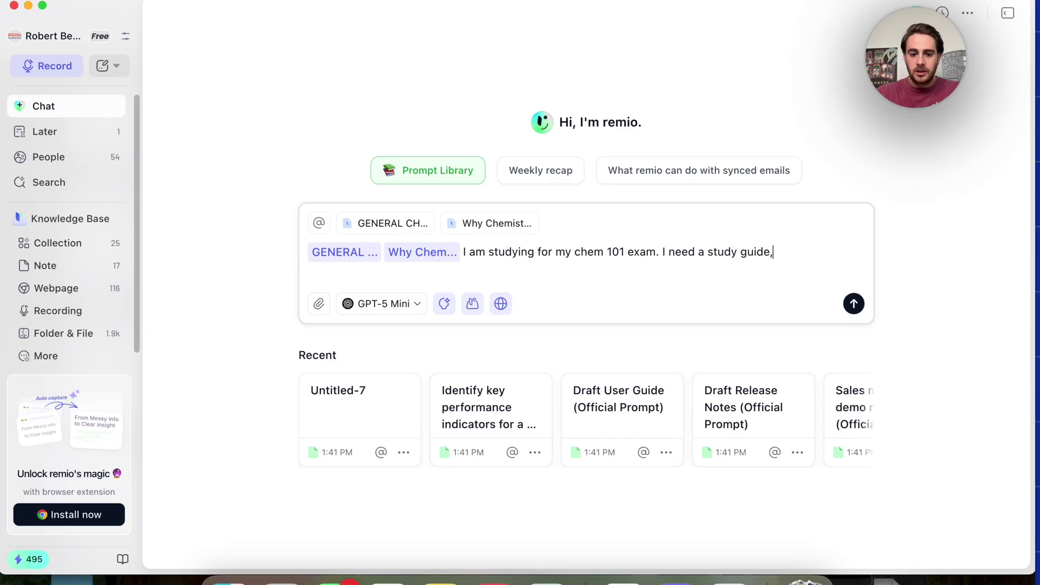
{"action": "type", "text": " study schedu"}
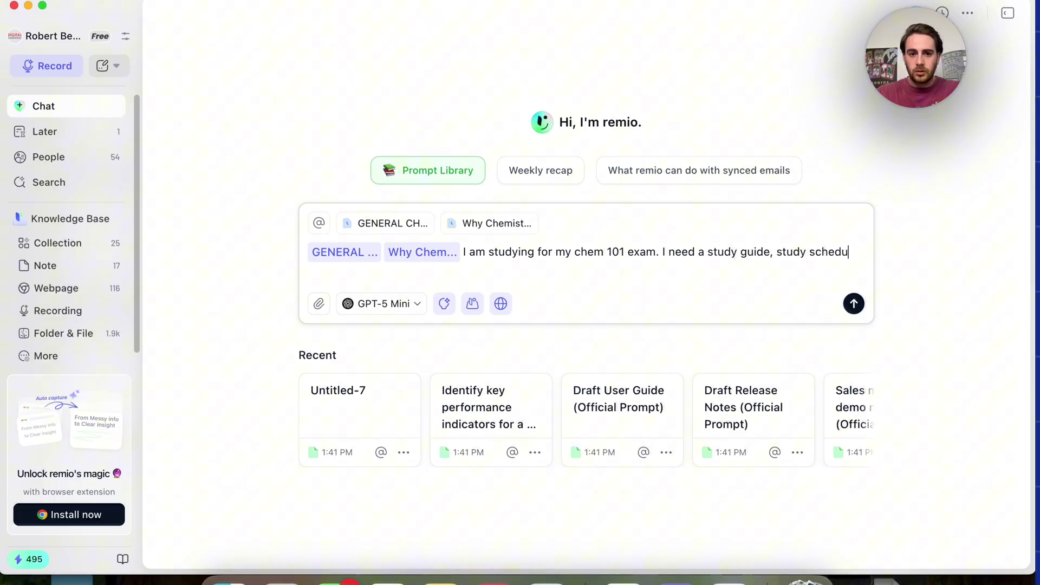
{"action": "type", "text": "le and please creat"}
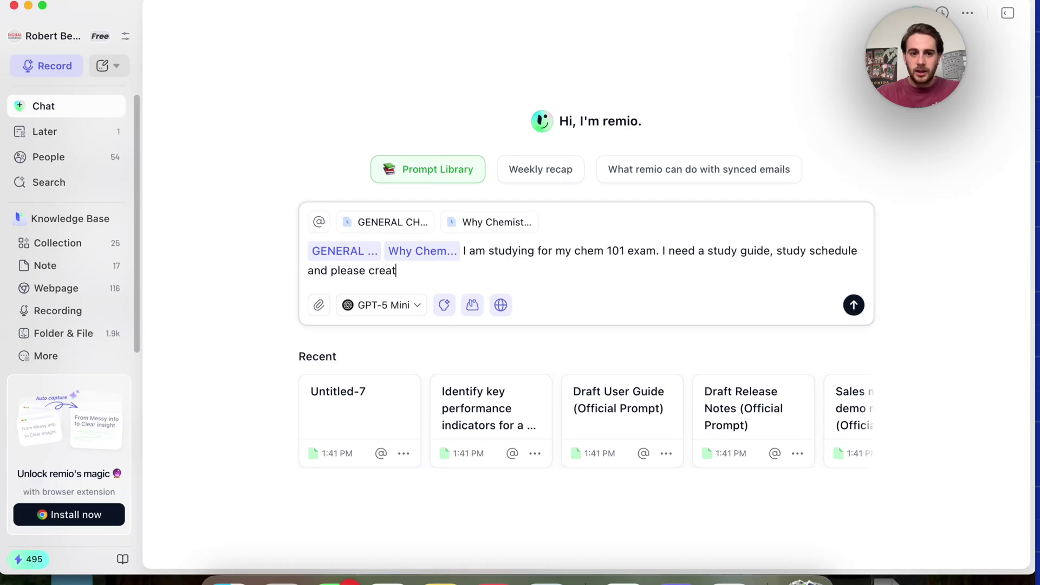
{"action": "type", "text": "e me a 25 questio"}
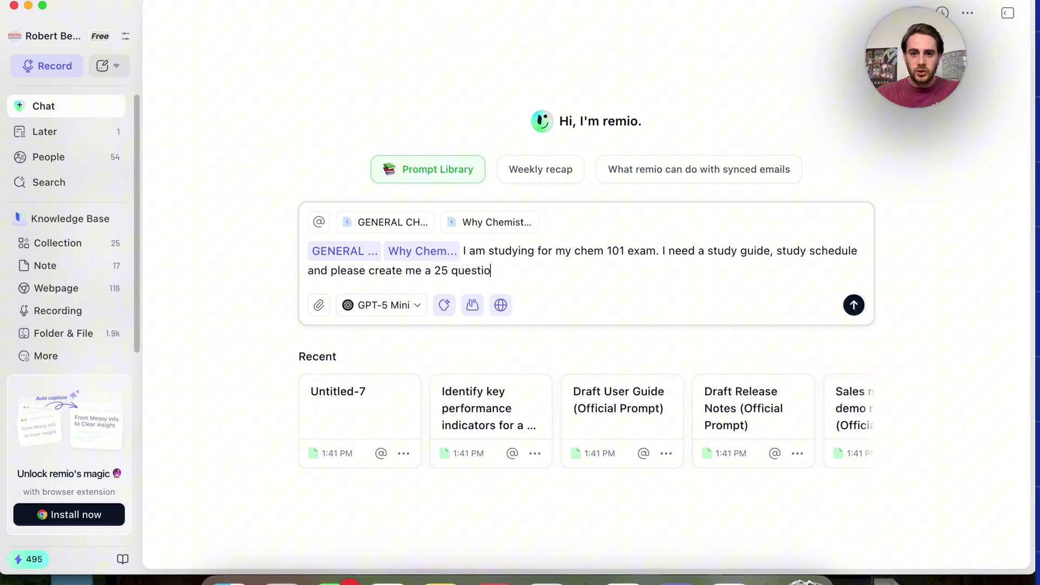
{"action": "type", "text": "n quiz that I can use"}
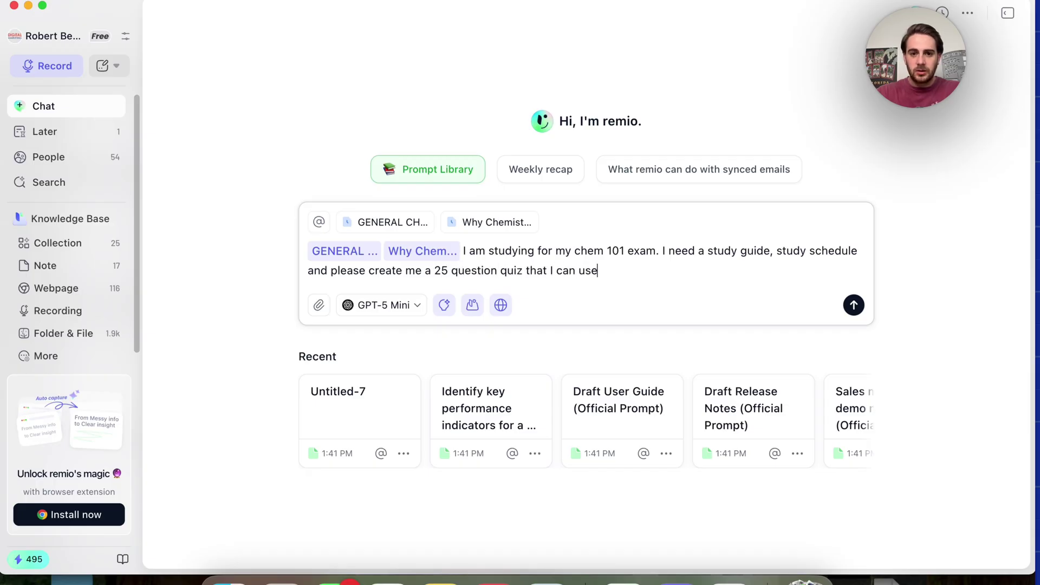
{"action": "type", "text": " to study. Each "}
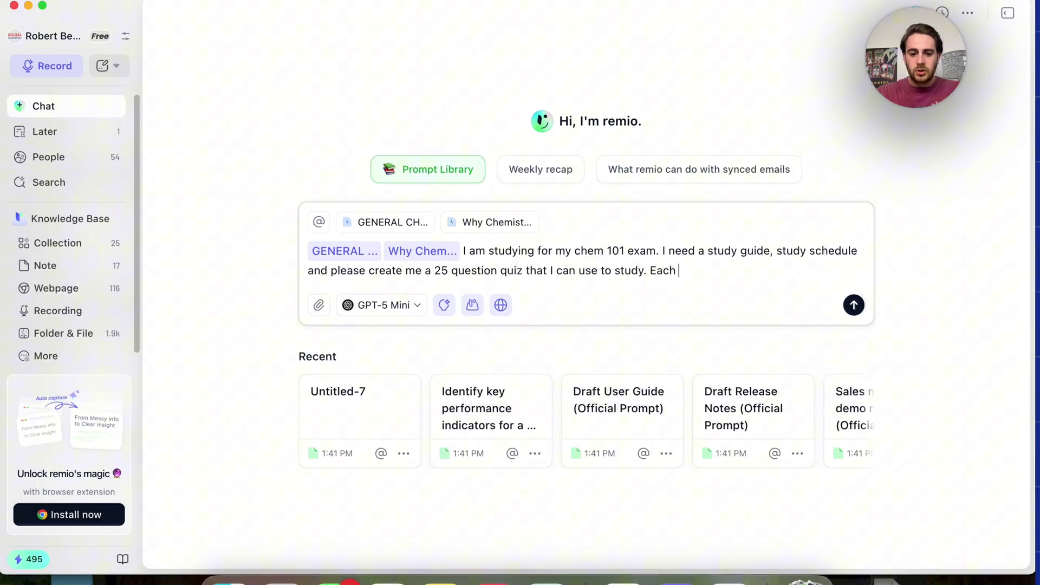
{"action": "type", "text": "question I get "}
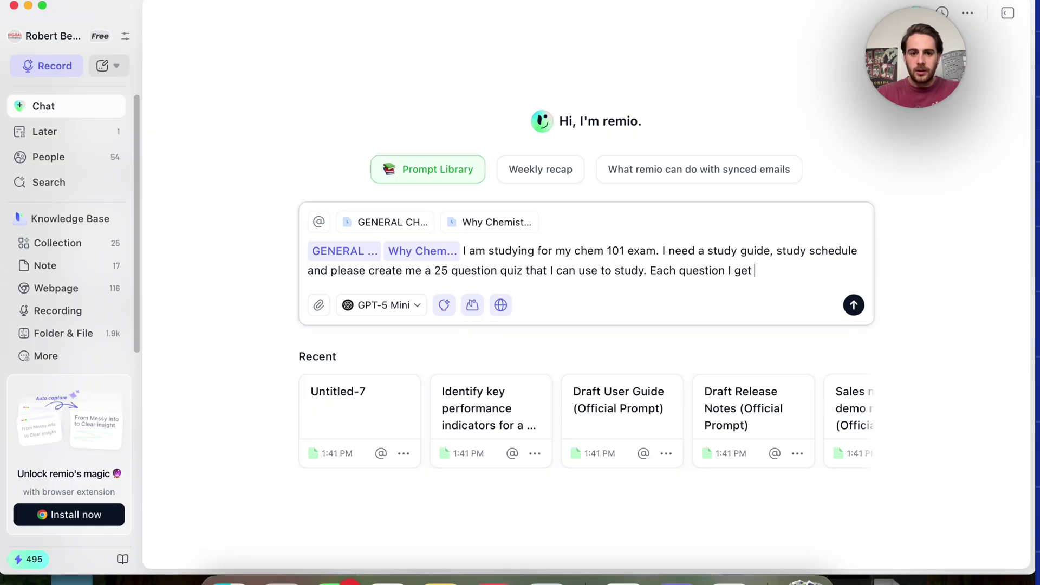
{"action": "type", "text": "wrong should be reme"}
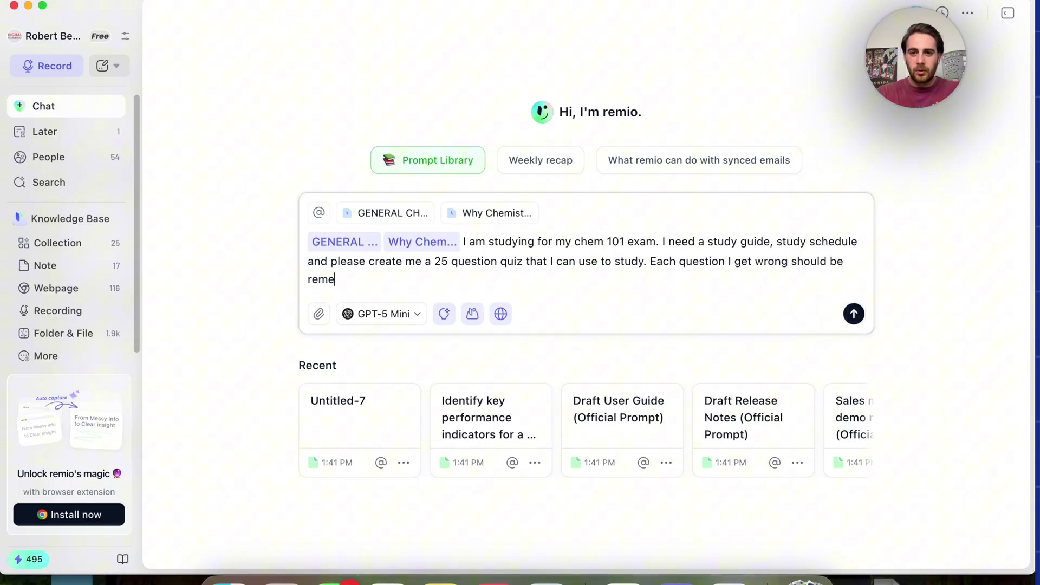
{"action": "type", "text": "mebered and then we can"}
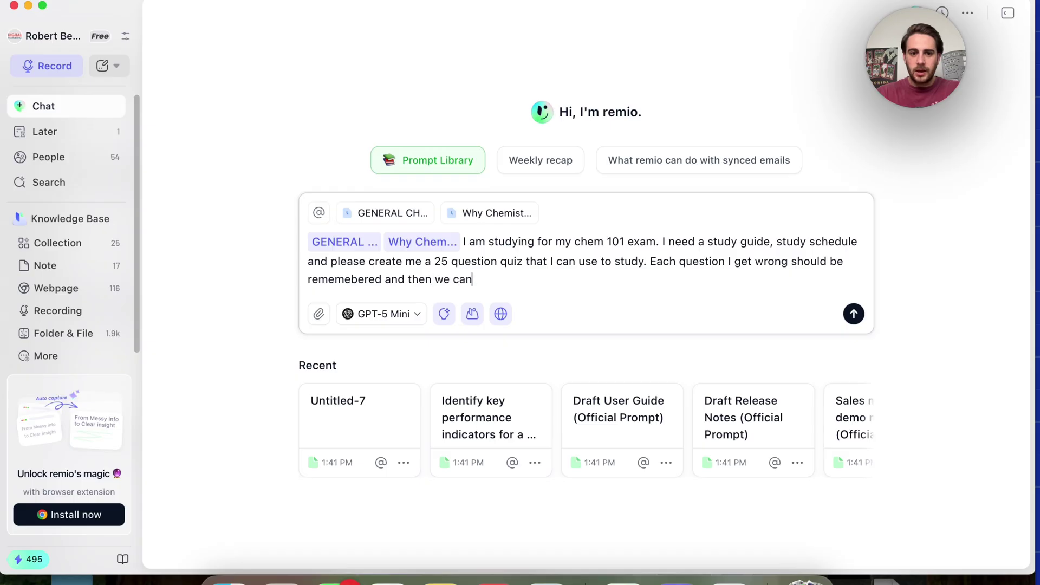
{"action": "type", "text": " keep building "}
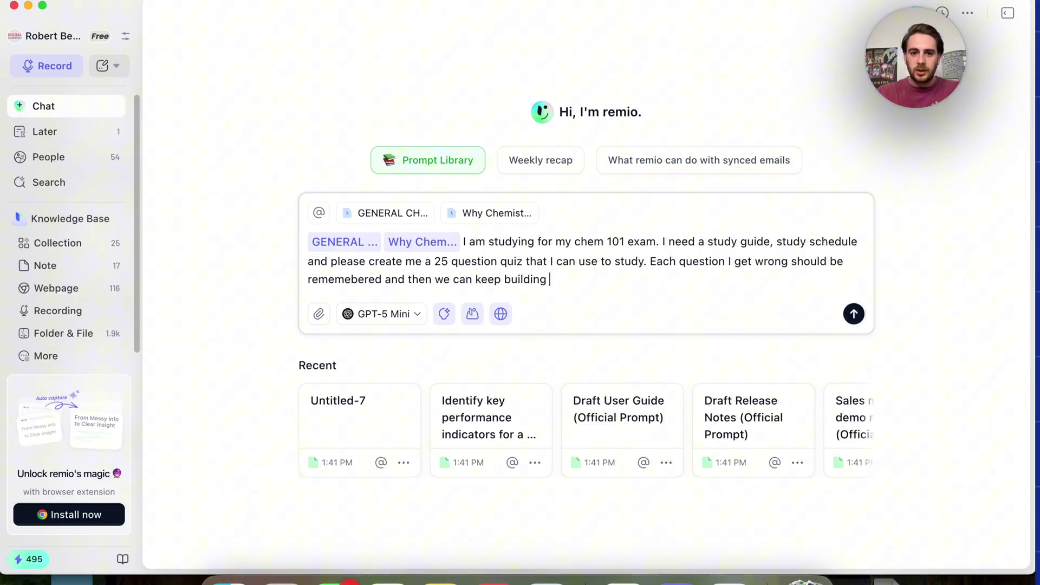
{"action": "type", "text": "new quizzes off of t"}
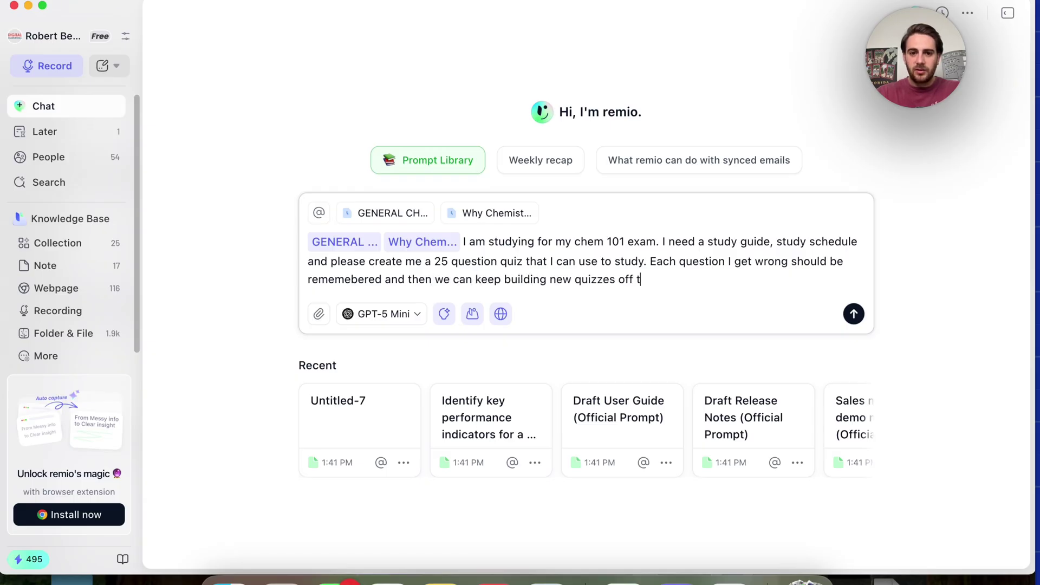
{"action": "type", "text": "hat to help me stu"}
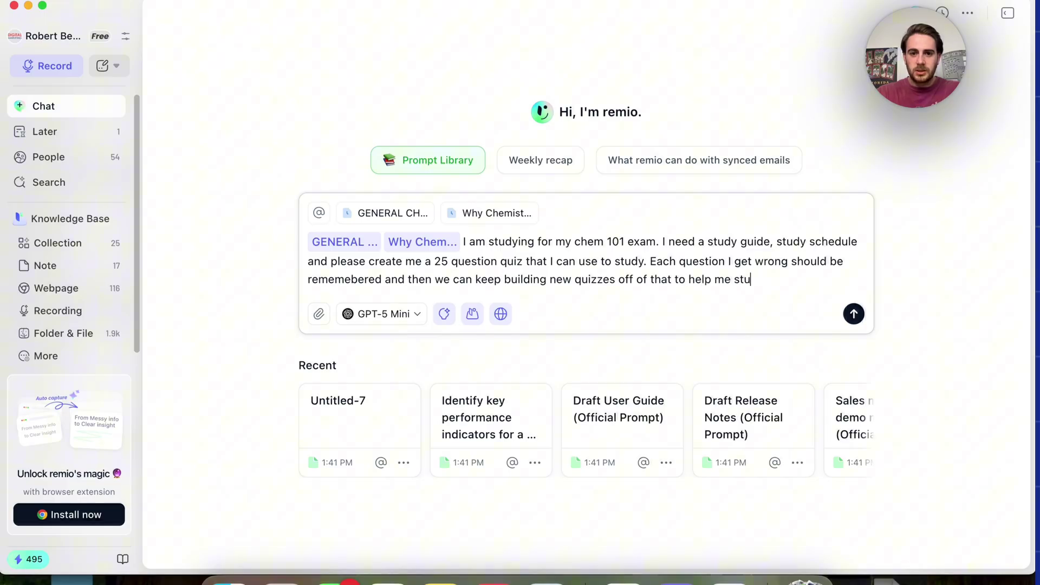
{"action": "type", "text": "dy. Also, anyt"}
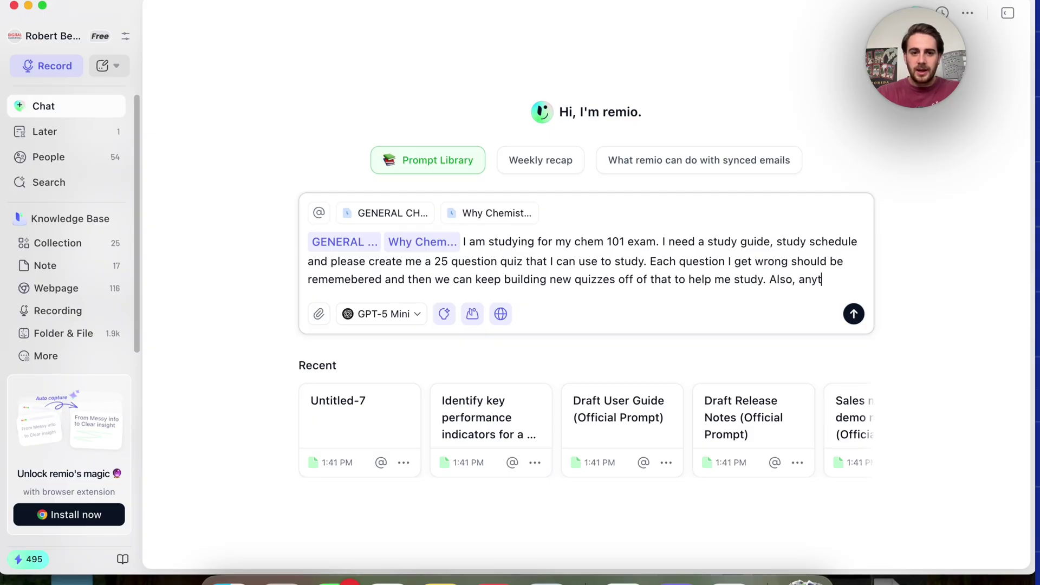
{"action": "type", "text": "hing else that's no"}
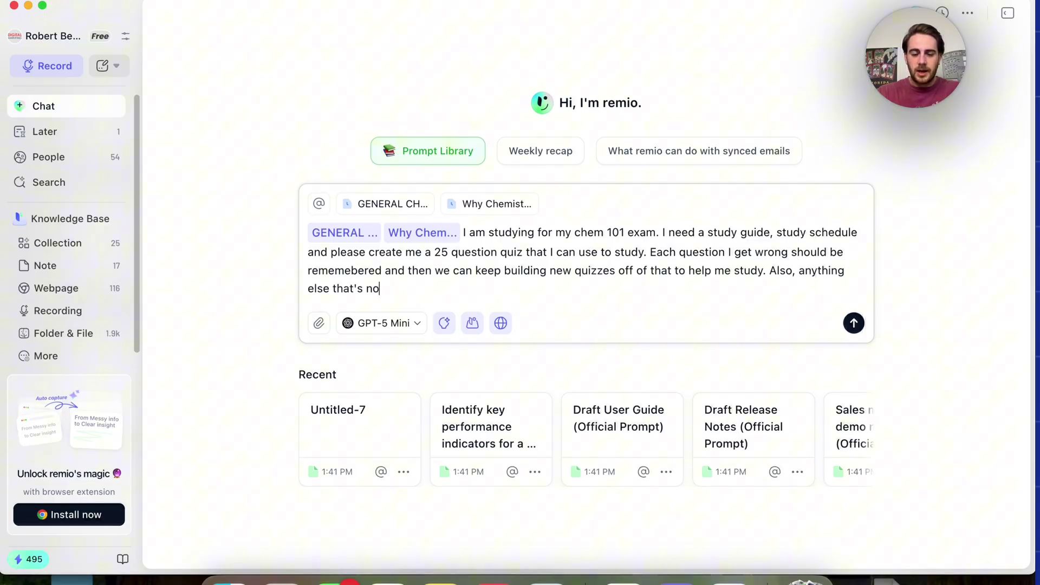
{"action": "type", "text": "t included in these"}
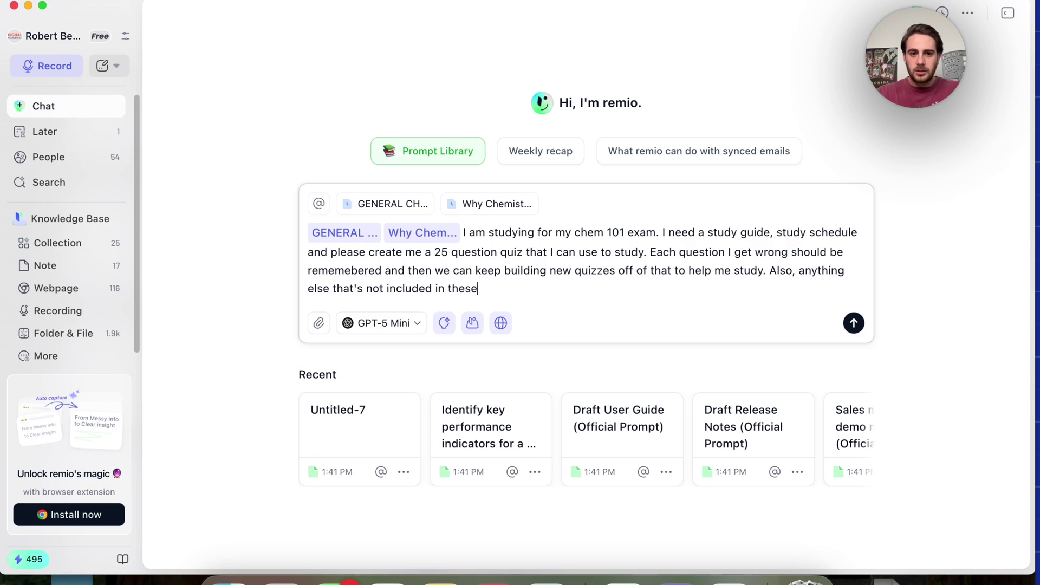
{"action": "type", "text": " notes should b"}
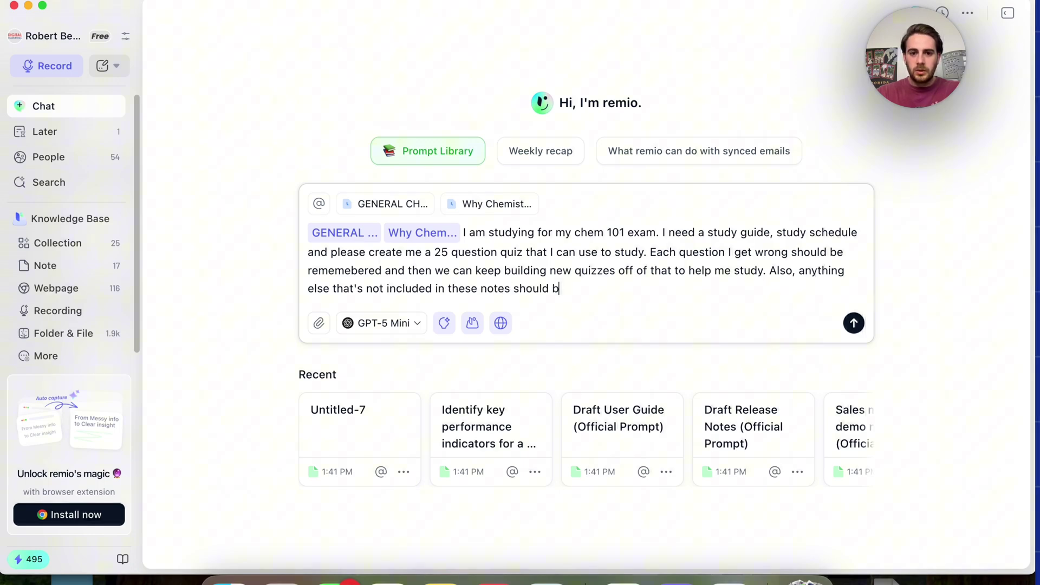
{"action": "type", "text": "e researched in orde"}
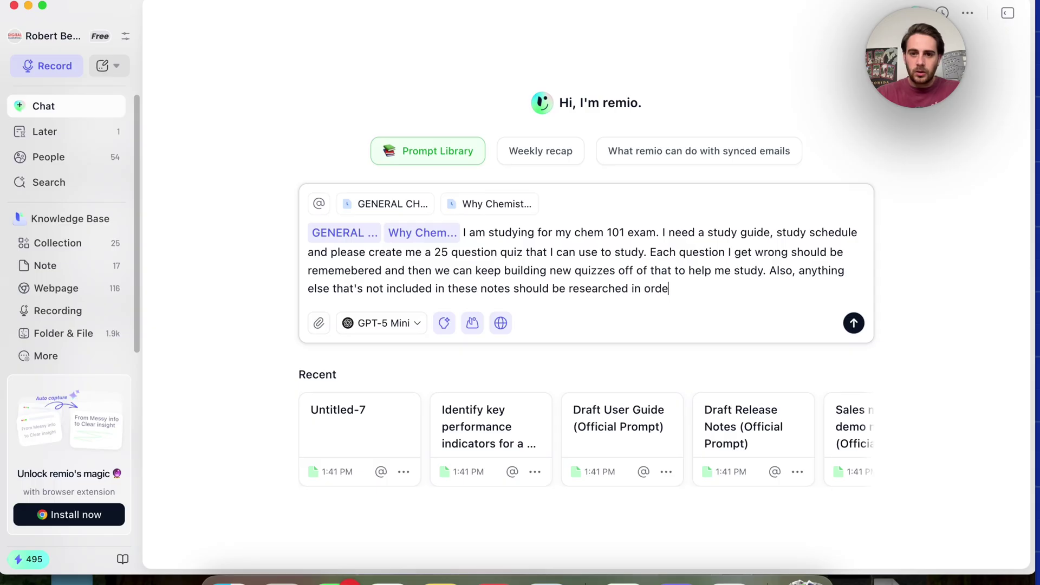
{"action": "type", "text": "r to make sure I have "}
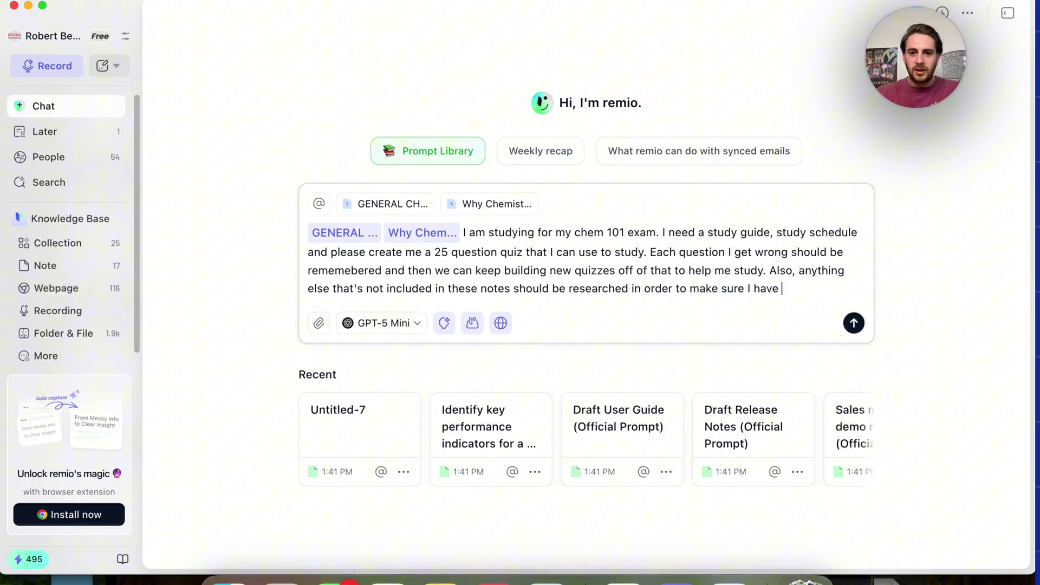
{"action": "type", "text": "a full understanding of chem 101"}
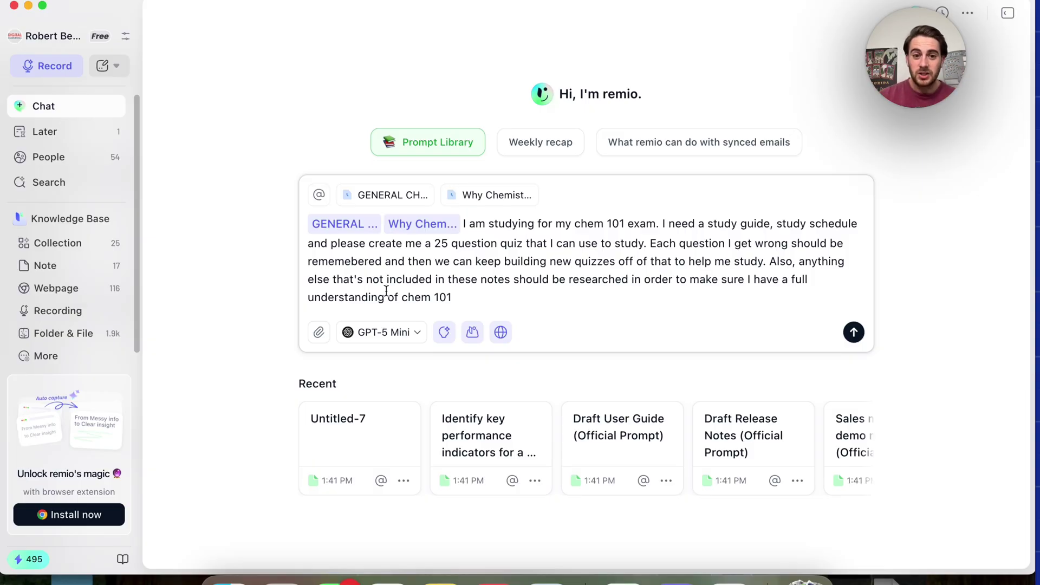
Toggle web search off and back on, then send the Chem 101 study request
{"action": "left_click", "coordinate": [502, 332]}
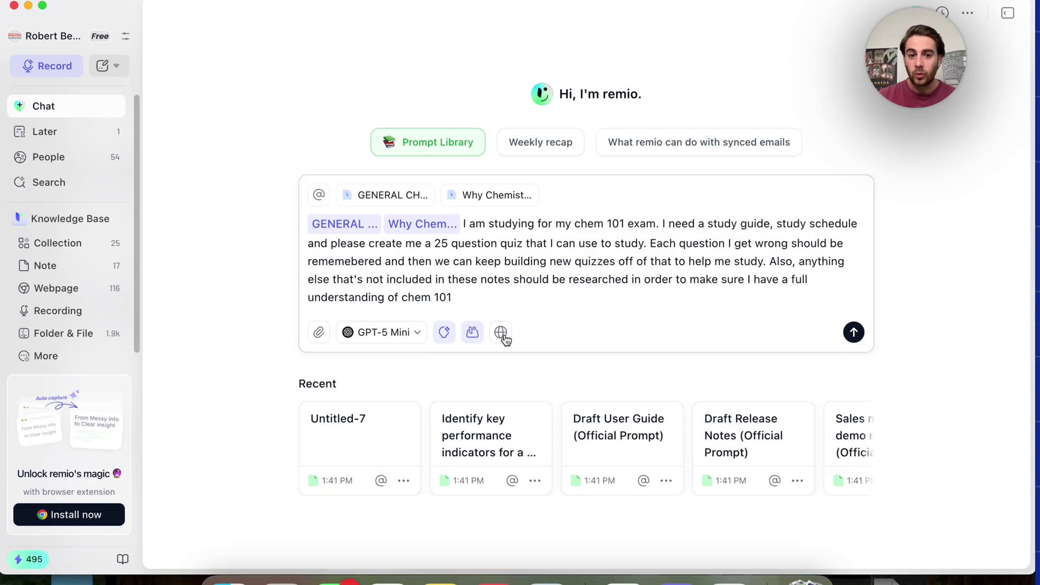
{"action": "left_click", "coordinate": [500, 332]}
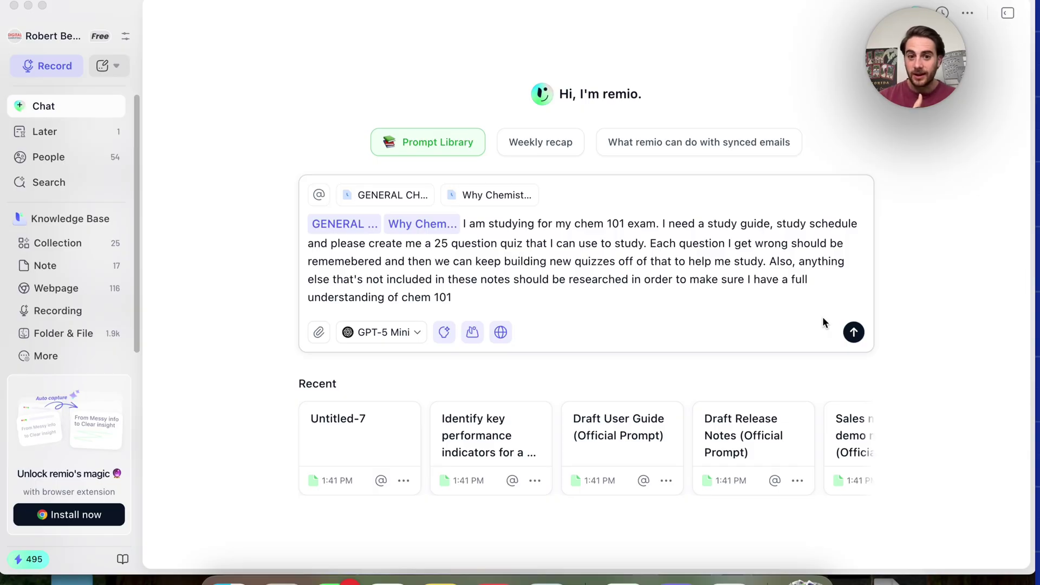
{"action": "left_click", "coordinate": [854, 332]}
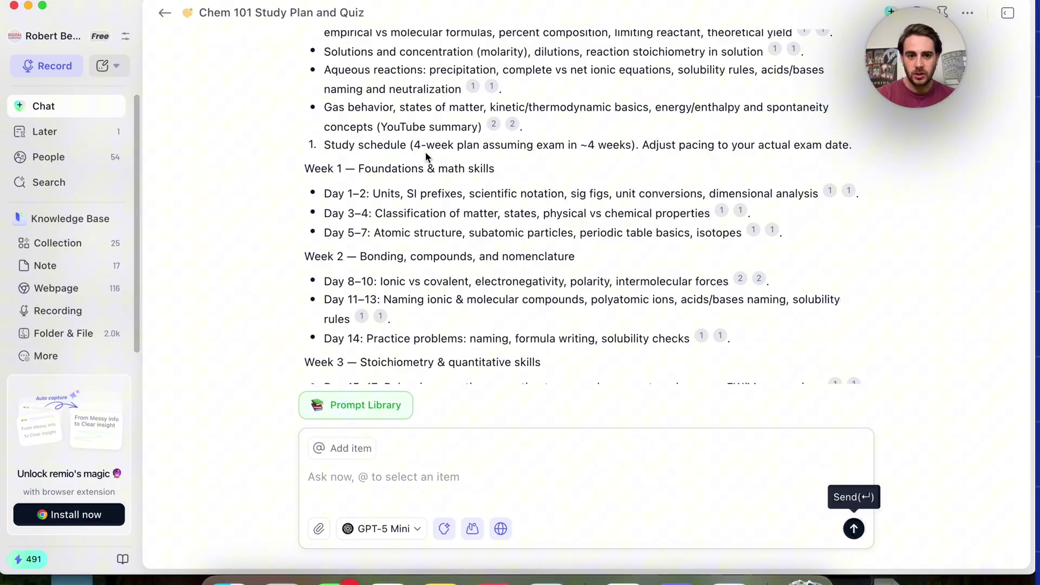
Scroll through the Chem 101 study schedule, 25-question quiz and answer key
{"action": "scroll", "coordinate": [472, 250], "scroll_direction": "down", "scroll_amount": 10}
{"action": "scroll", "coordinate": [473, 250], "scroll_direction": "down", "scroll_amount": 12}
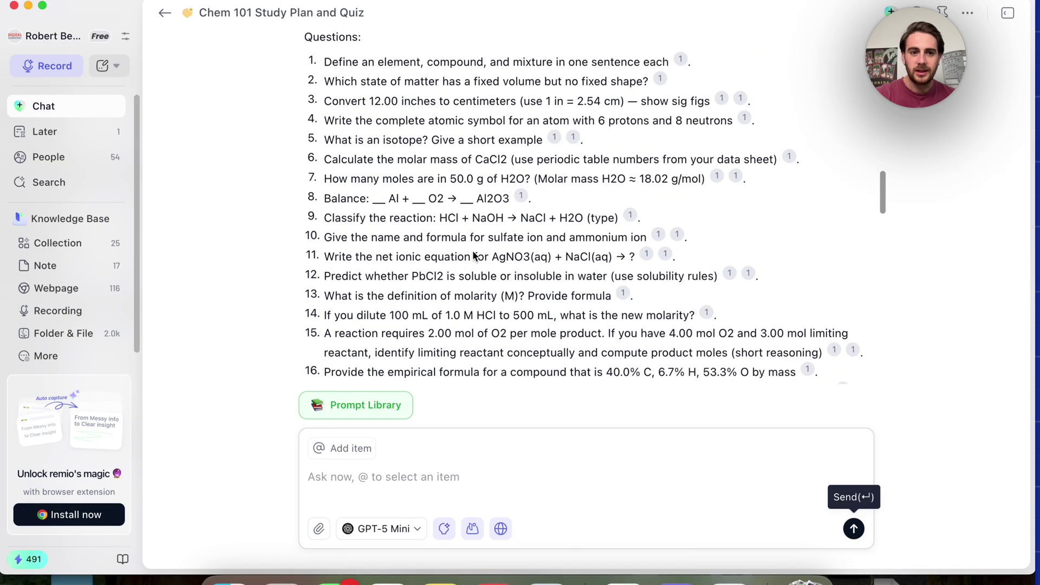
{"action": "scroll", "coordinate": [473, 250], "scroll_direction": "down", "scroll_amount": 8}
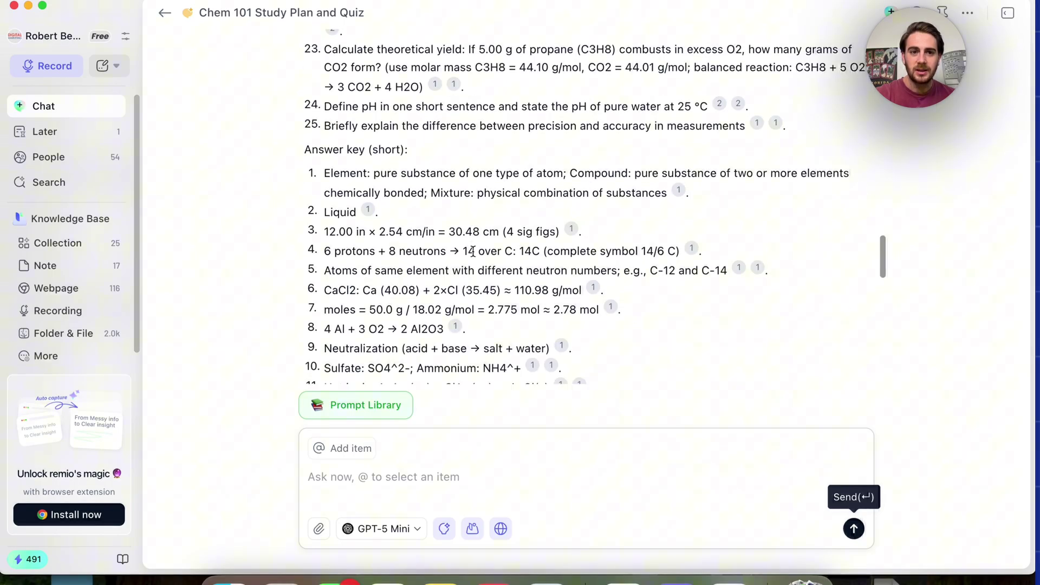
{"action": "scroll", "coordinate": [473, 250], "scroll_direction": "down", "scroll_amount": 8}
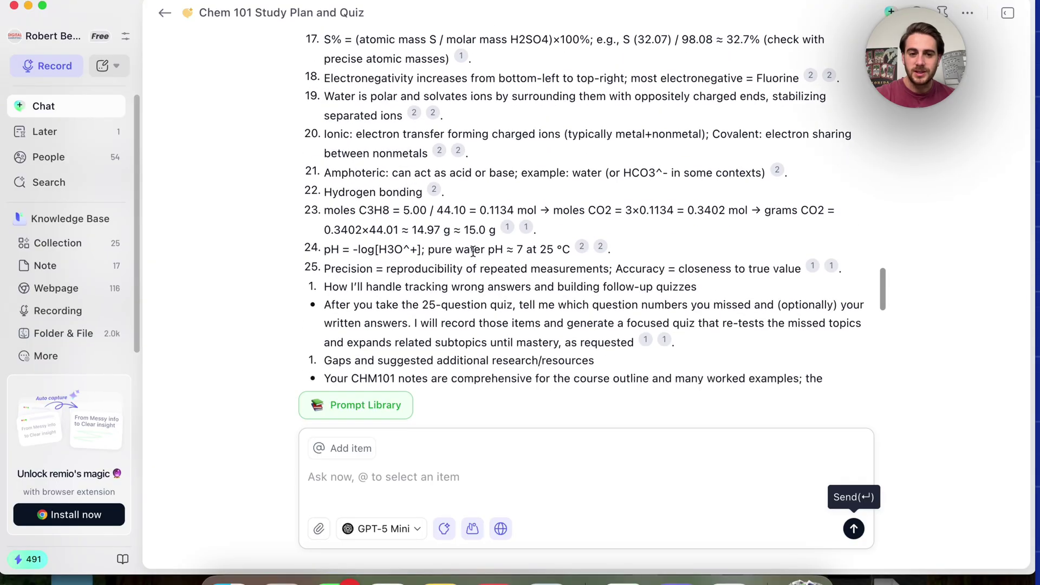
{"action": "scroll", "coordinate": [473, 254], "scroll_direction": "down", "scroll_amount": 2}
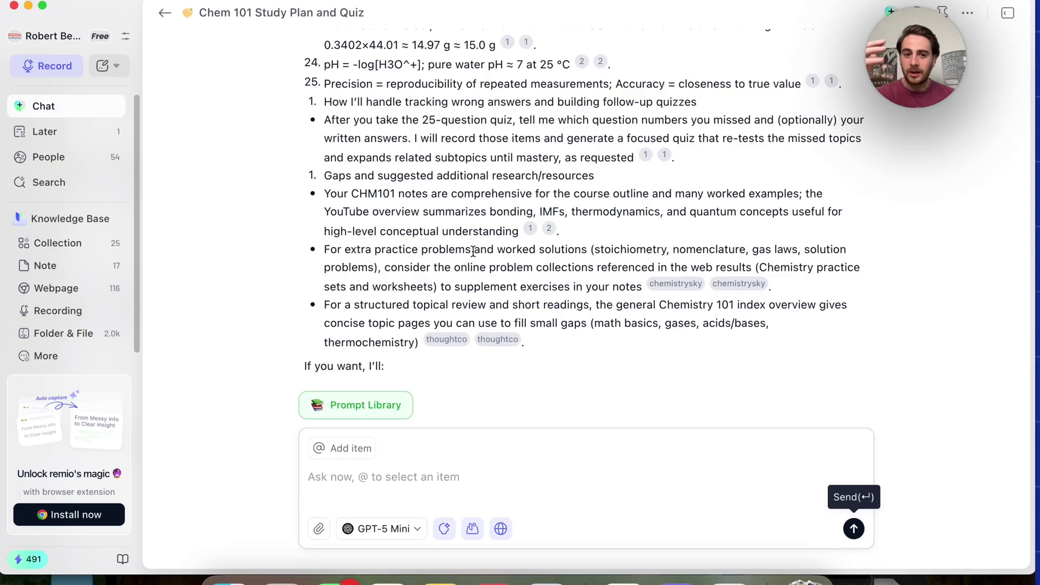
{"action": "scroll", "coordinate": [472, 251], "scroll_direction": "down", "scroll_amount": 5}
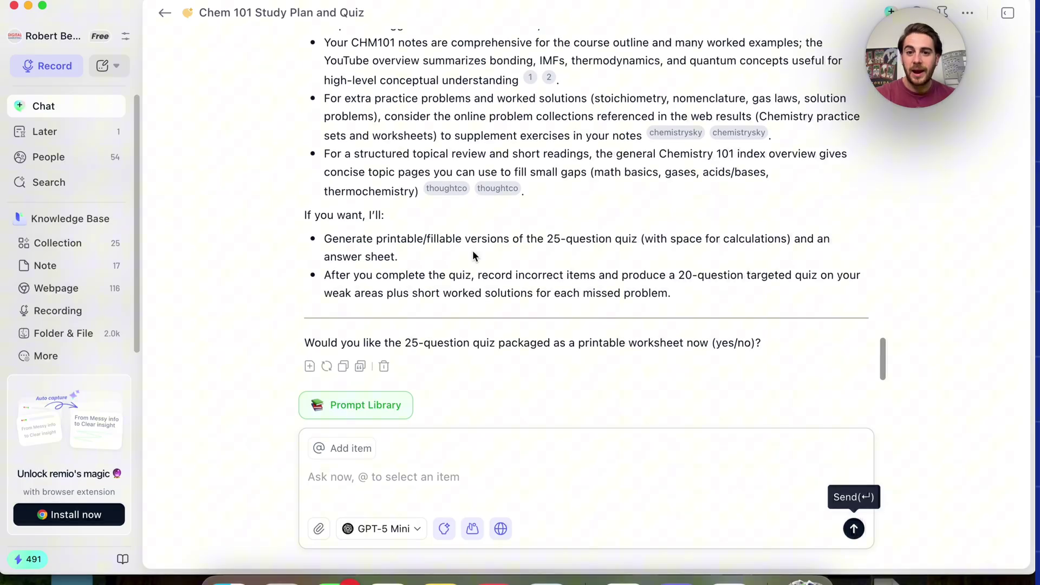
{"action": "scroll", "coordinate": [473, 256], "scroll_direction": "down", "scroll_amount": 1}
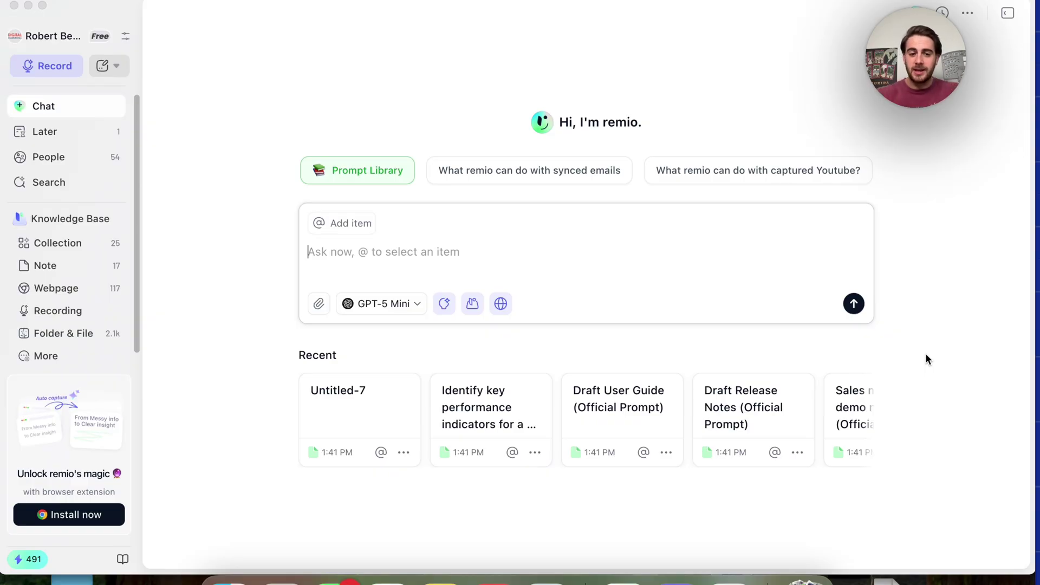
Attach the client's Long Form YouTube Plan PDF and ask 'What posts did I recommend he make?'
{"action": "left_click", "coordinate": [728, 303]}
{"action": "type", "text": "@"}
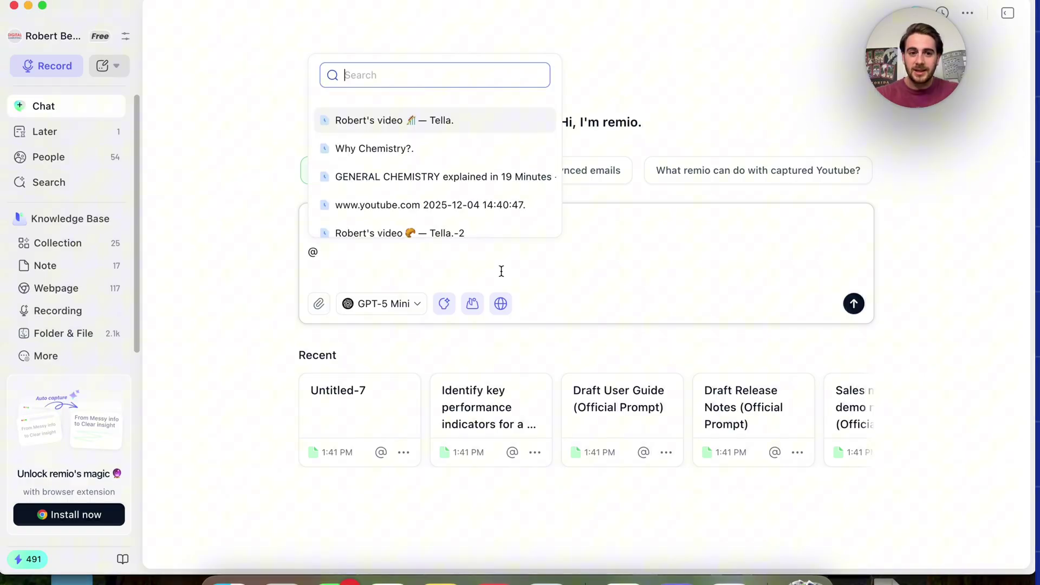
{"action": "type", "text": "david"}
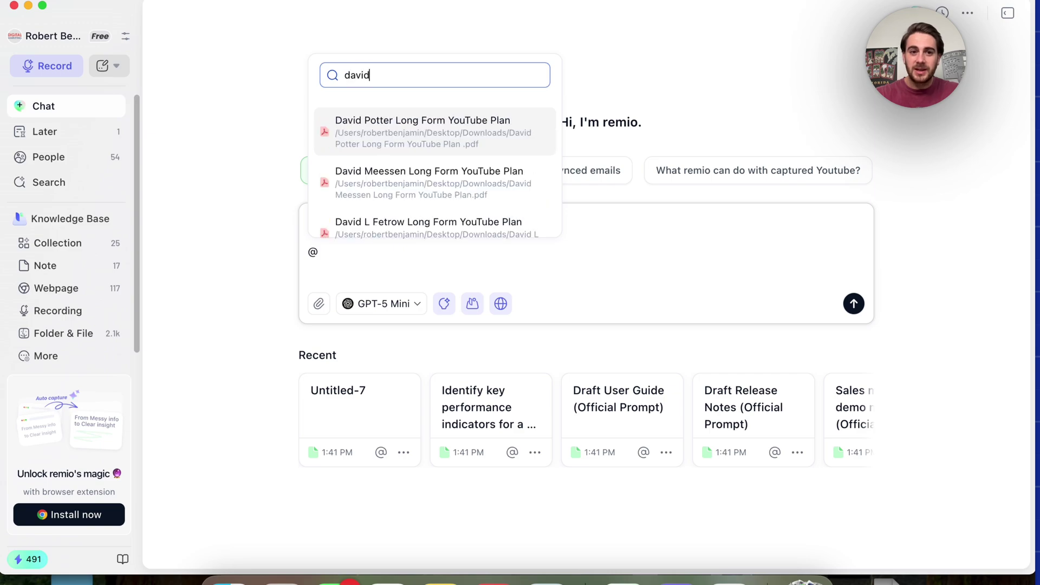
{"action": "left_click", "coordinate": [507, 142]}
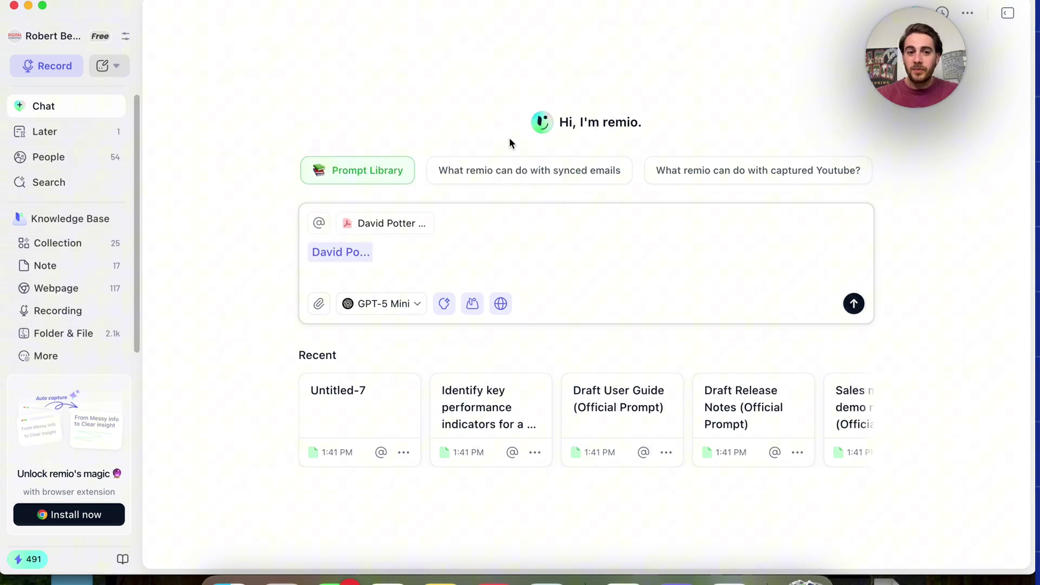
{"action": "type", "text": "What post"}
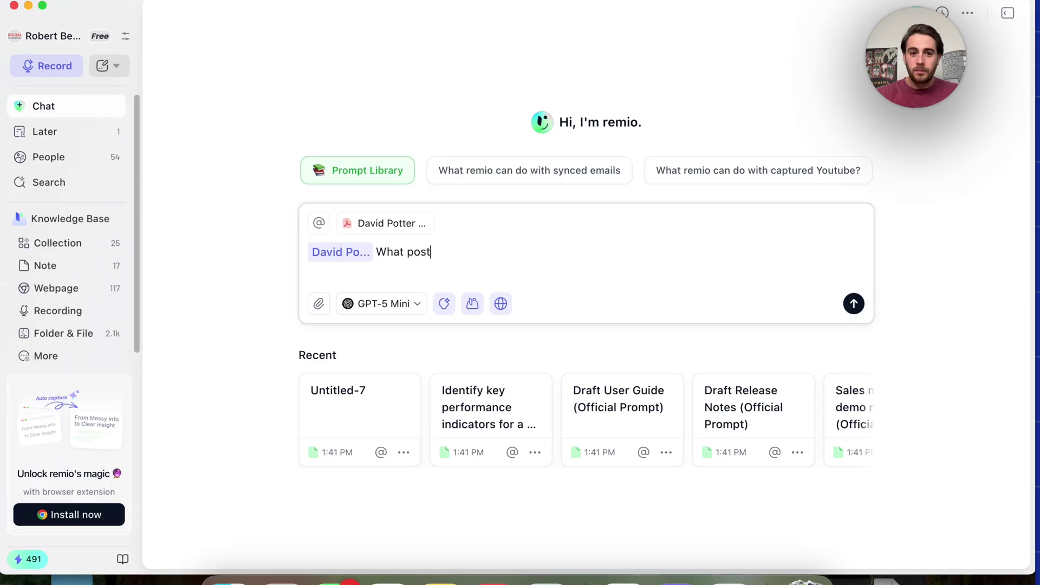
{"action": "type", "text": "s did I recommend h"}
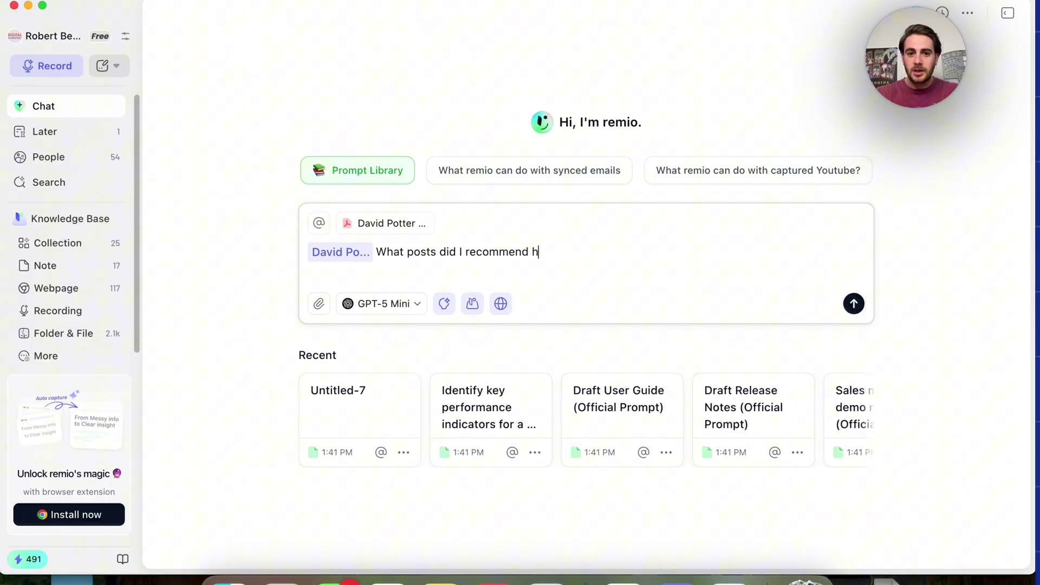
{"action": "type", "text": "e make?"}
{"action": "key", "text": "Return"}
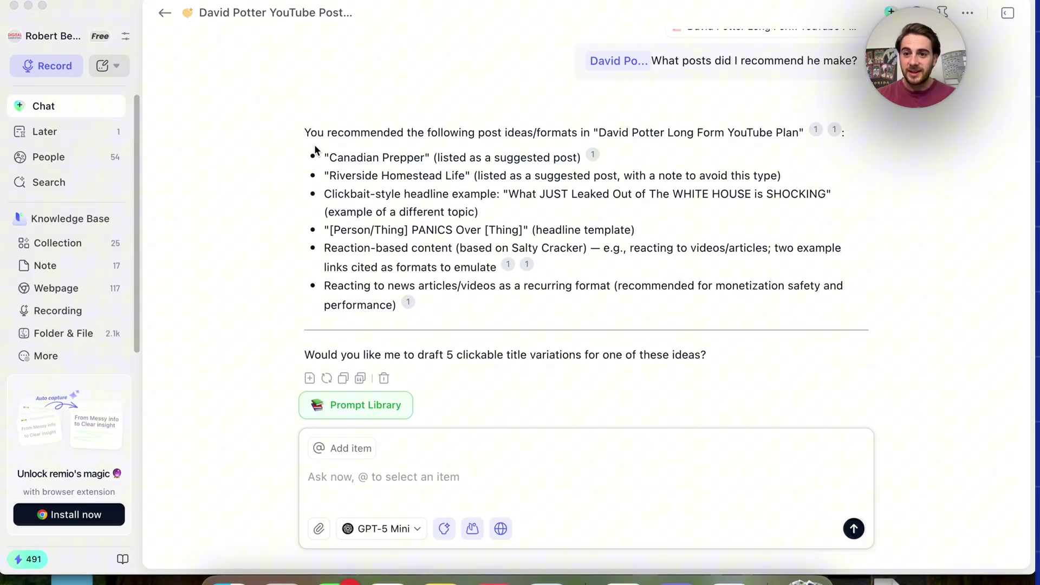
Select the bulleted post ideas and the closing follow-up question in remio's answer
{"action": "left_click_drag", "start_coordinate": [323, 151], "coordinate": [429, 286]}
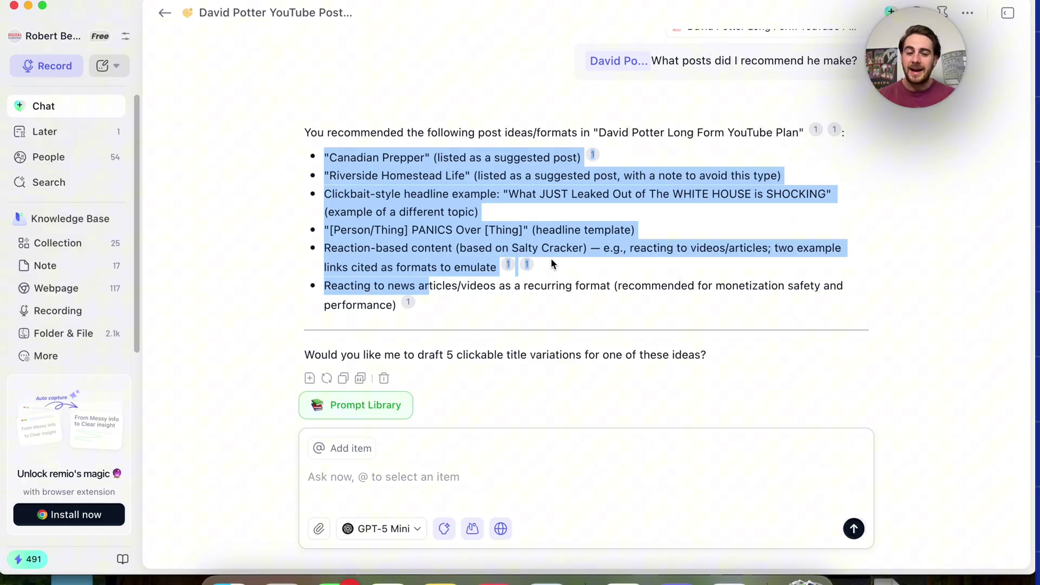
{"action": "triple_click", "coordinate": [530, 349]}
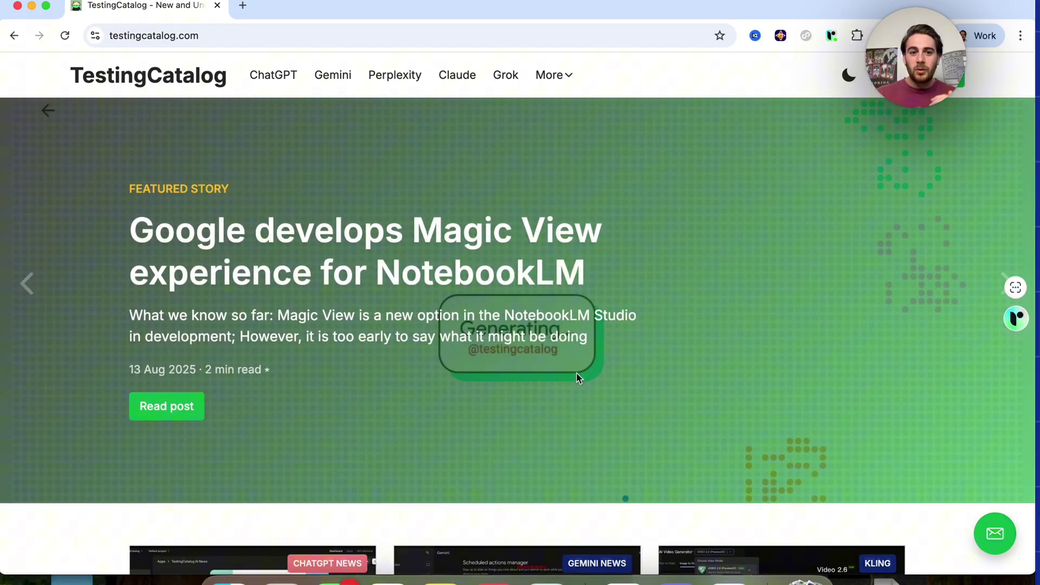
{"action": "scroll", "coordinate": [577, 373], "scroll_direction": "down", "scroll_amount": 3}
{"action": "scroll", "coordinate": [576, 372], "scroll_direction": "down", "scroll_amount": 8}
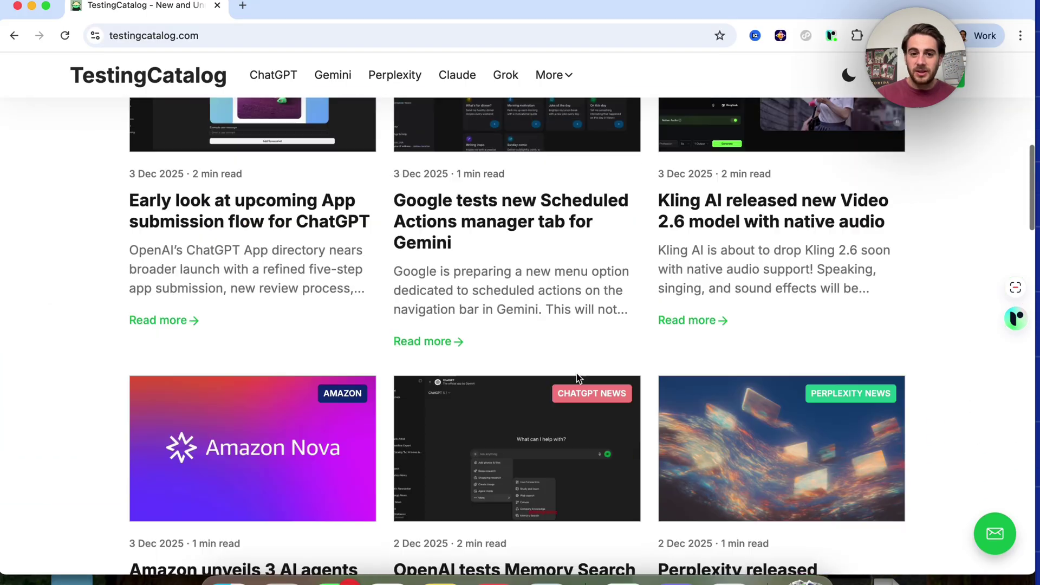